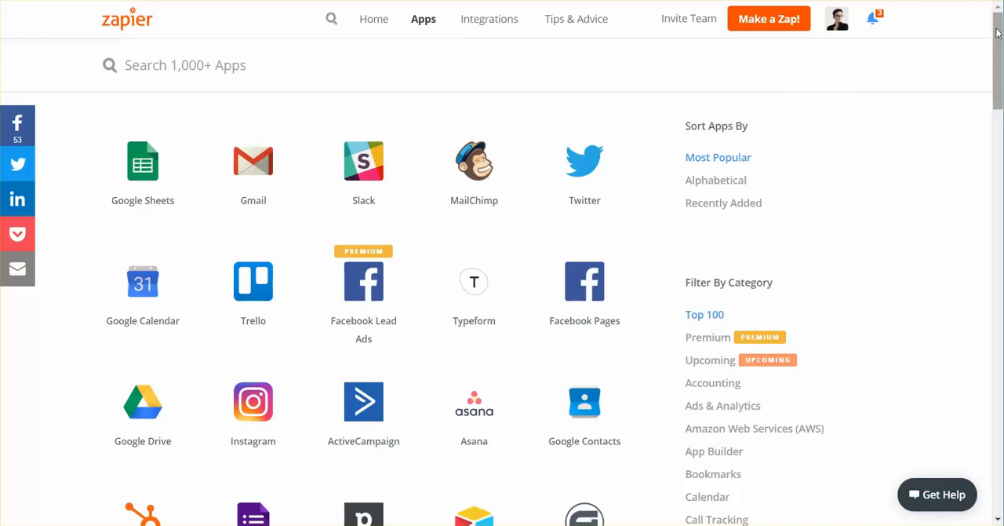
Step: Look through the directory of most popular apps and its category list
left_click_drag(997, 33, 1000, 152)
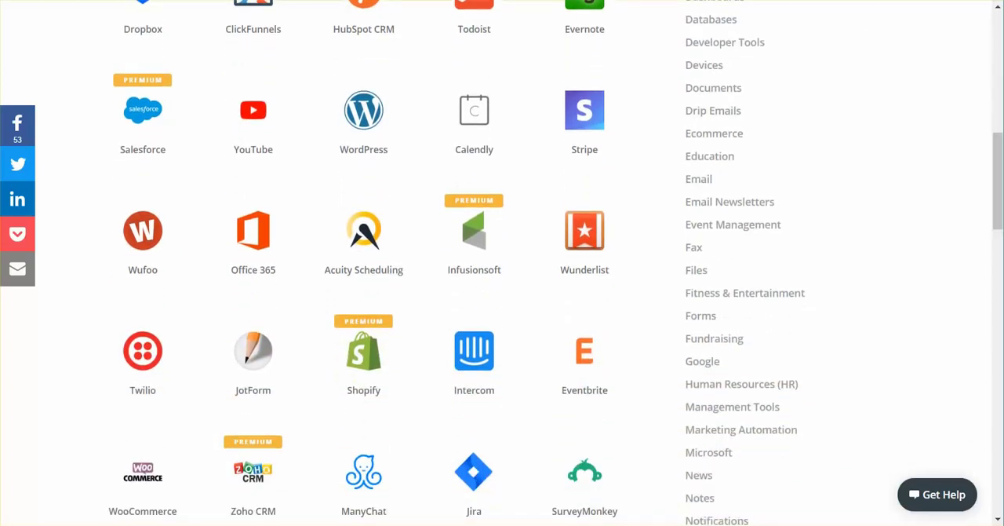
scroll(502, 263, "down", 4)
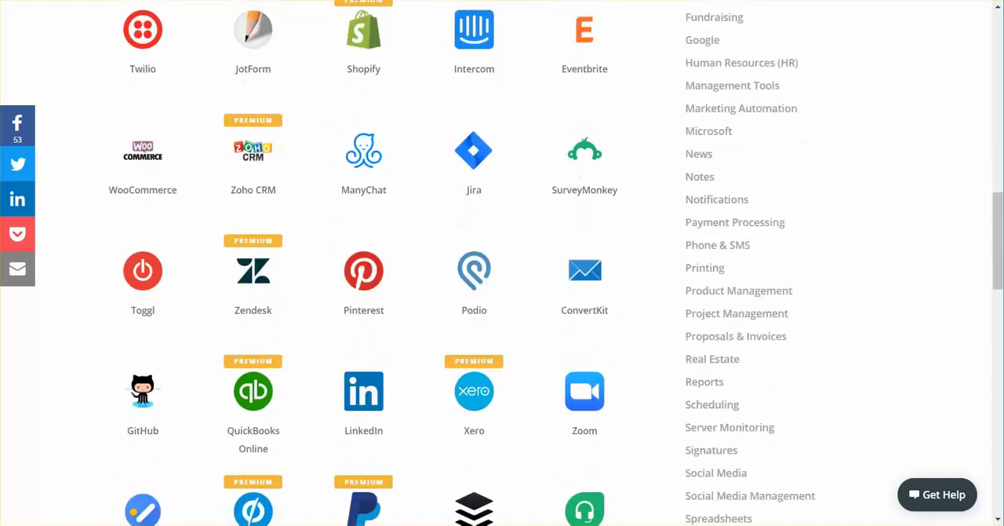
scroll(502, 263, "down", 2)
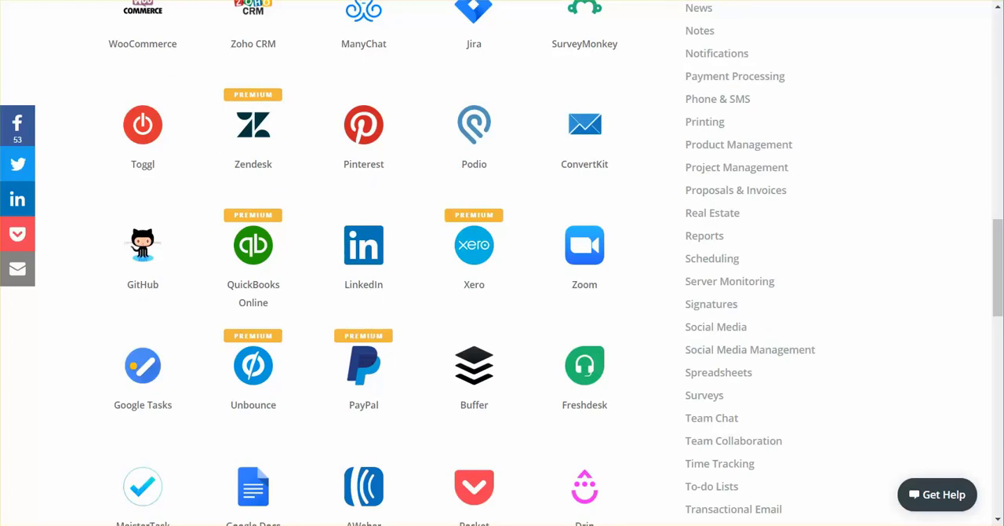
scroll(502, 263, "down", 2)
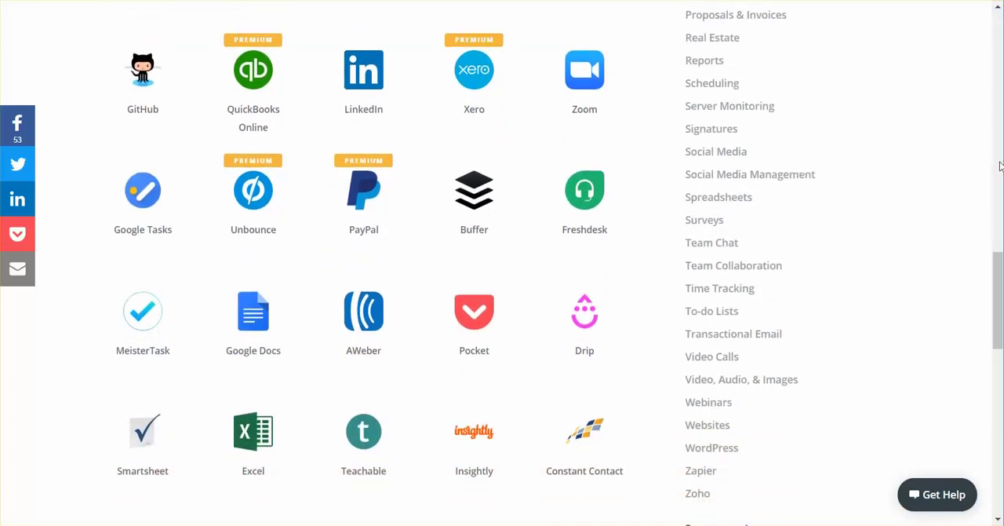
left_click_drag(1000, 279, 1000, 398)
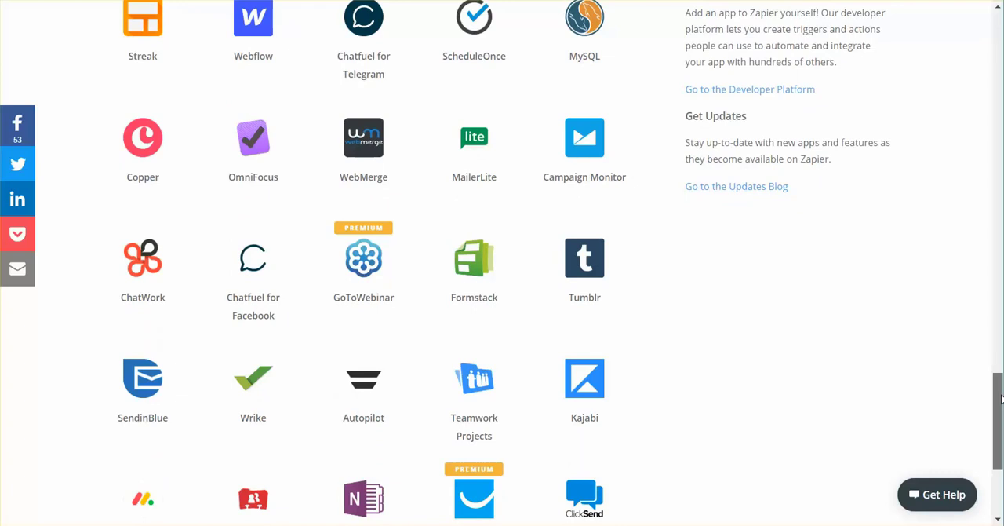
left_click_drag(1001, 398, 1001, 399)
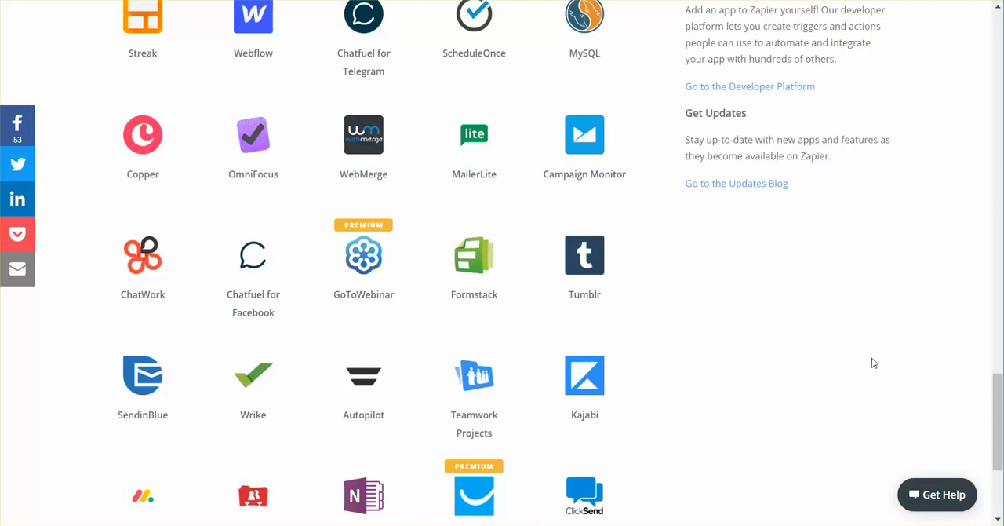
mouse_move(998, 417)
left_mouse_down()
mouse_move(999, 447)
mouse_move(999, 396)
left_mouse_up()
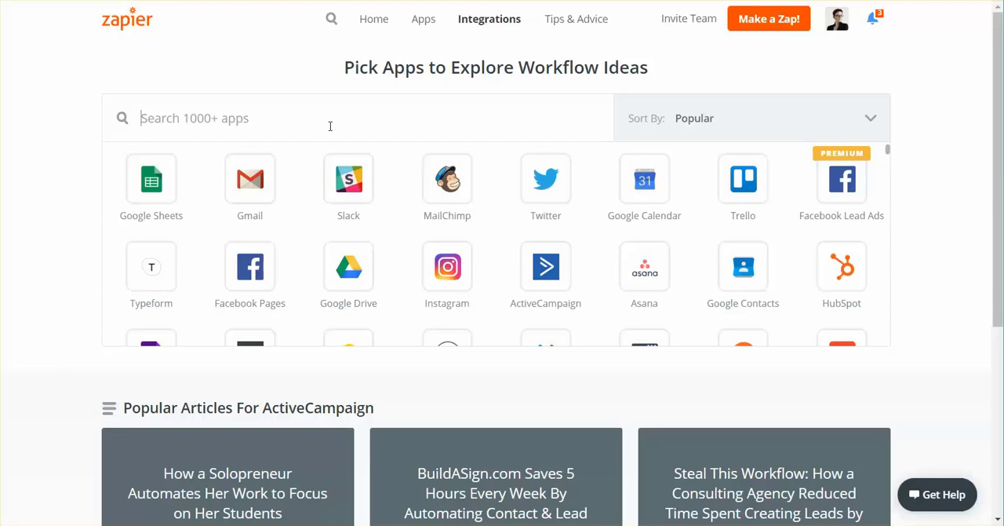
Step: Search the integrations for Clio, select it, and review the popular Zaps suggested for it
type("Clio")
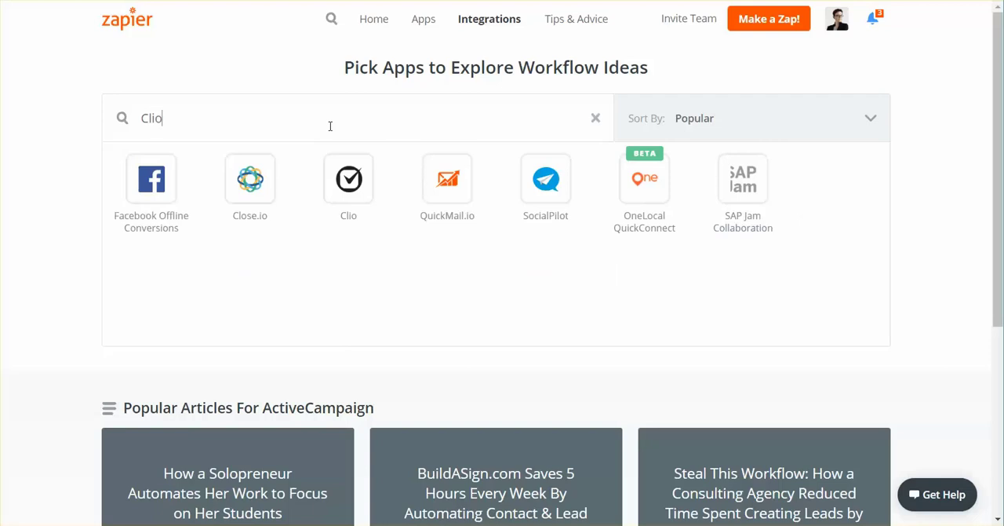
left_click(362, 174)
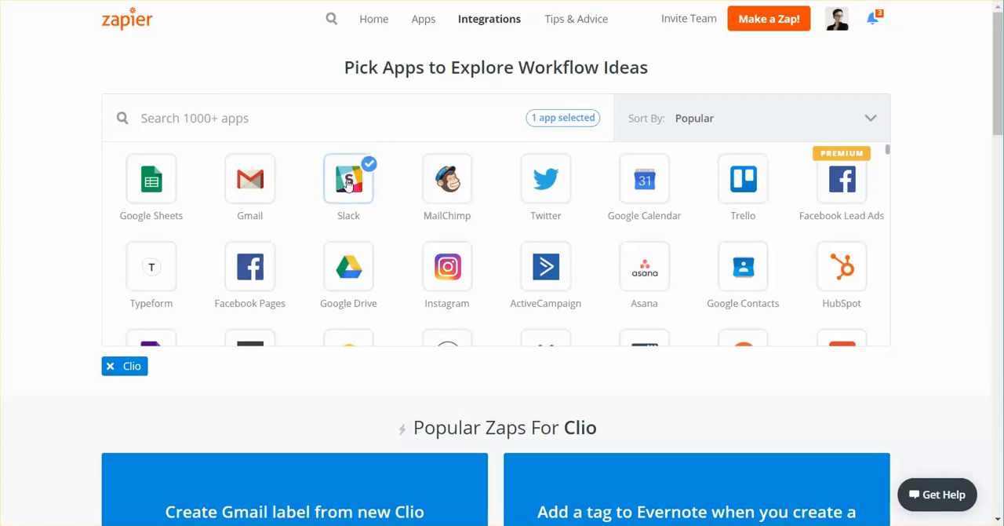
scroll(348, 182, "down", 3)
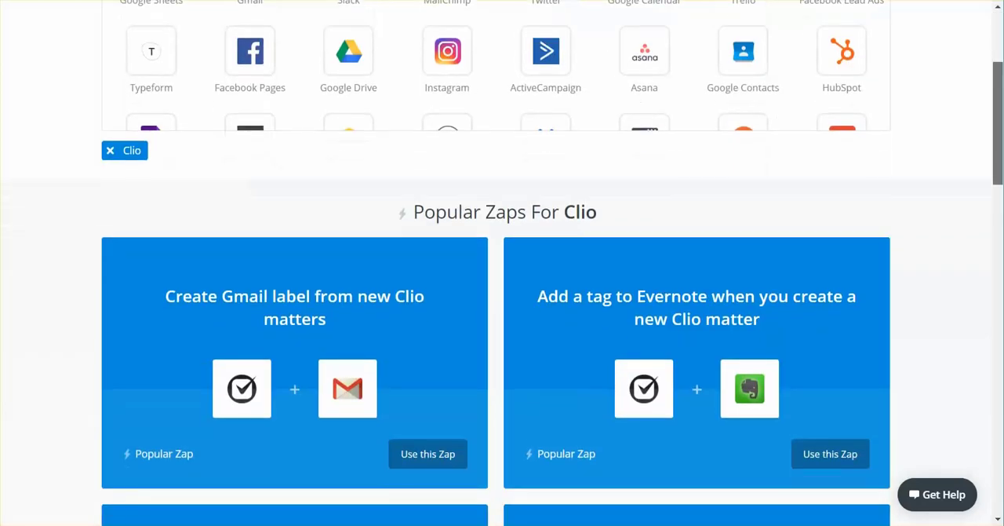
scroll(502, 263, "down", 1)
scroll(998, 135, "down", 1)
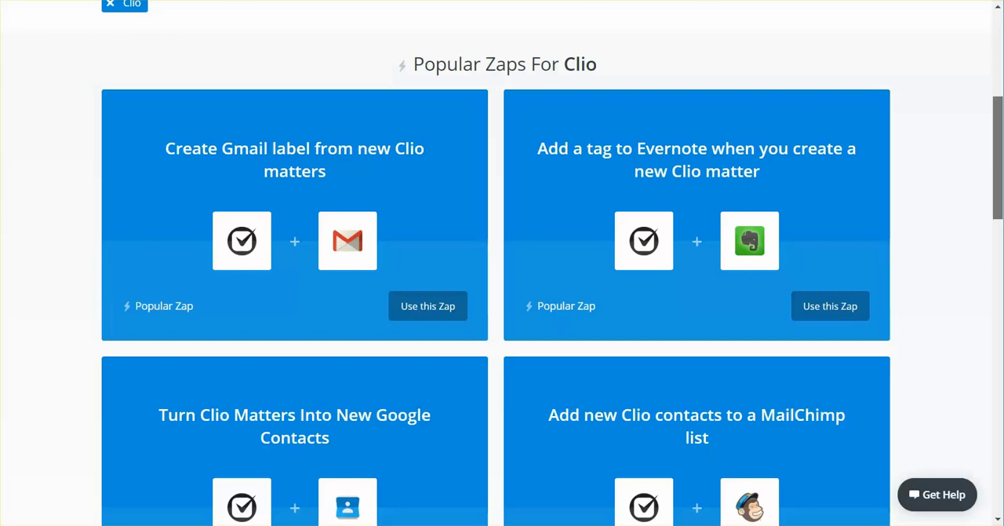
scroll(502, 263, "down", 1)
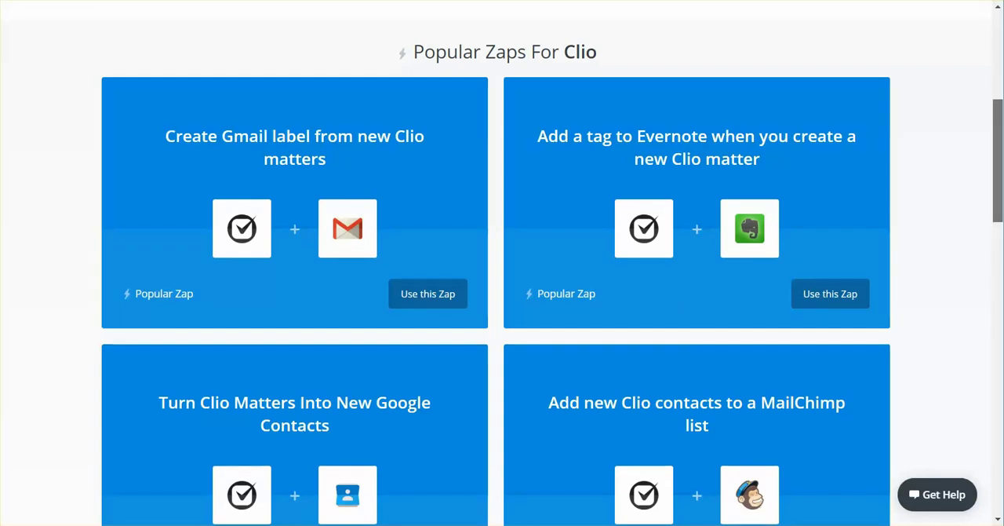
scroll(502, 279, "down", 1)
scroll(502, 263, "down", 1)
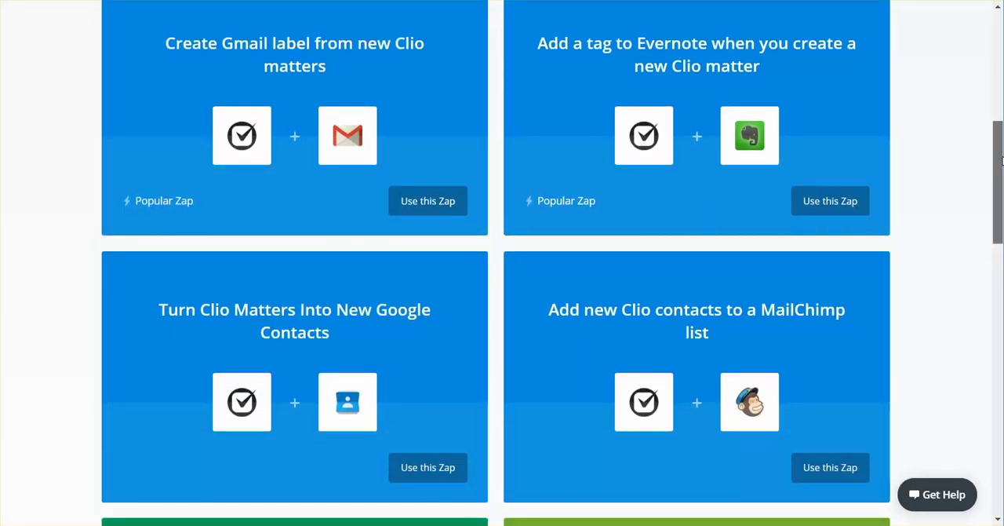
left_click_drag(1001, 161, 1001, 210)
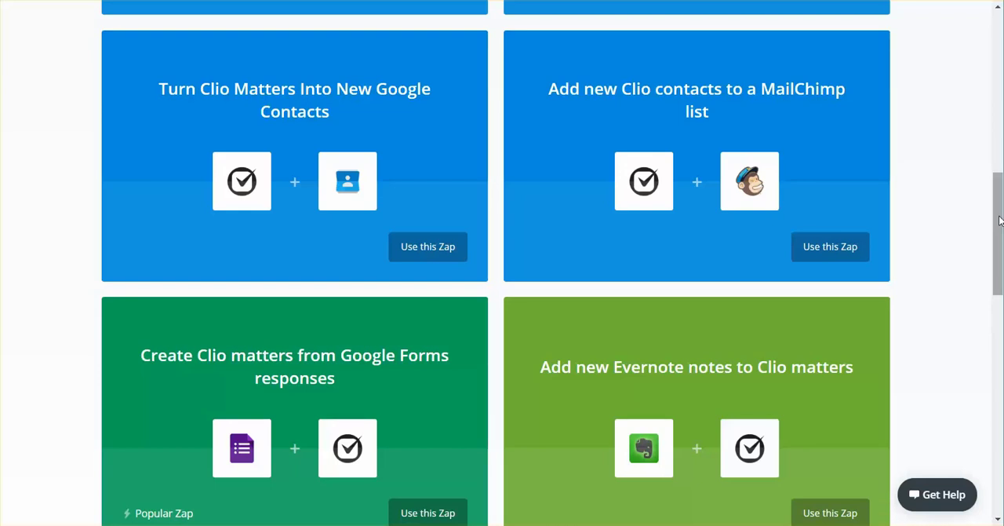
left_click_drag(999, 220, 1001, 47)
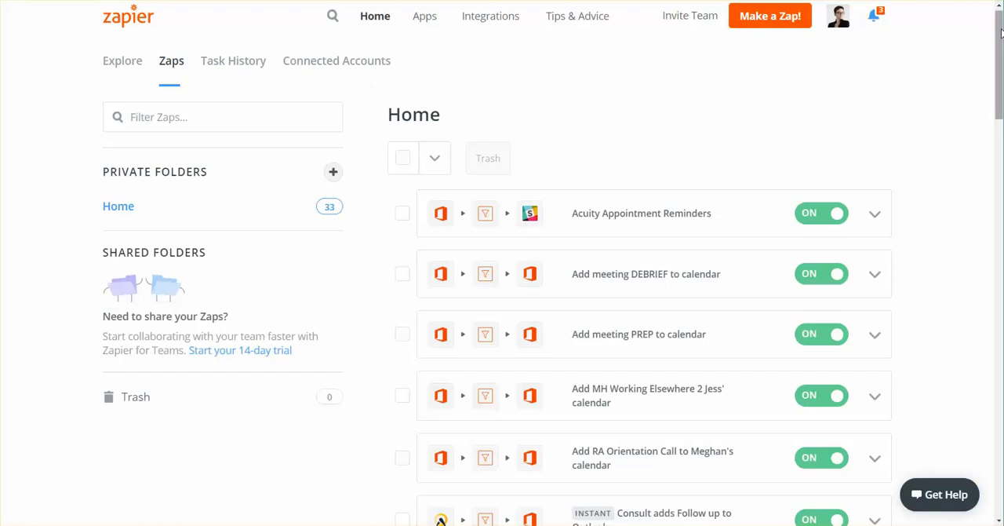
Step: Review the existing Zaps in the Home folder, including the ones switched off
left_click_drag(999, 32, 999, 252)
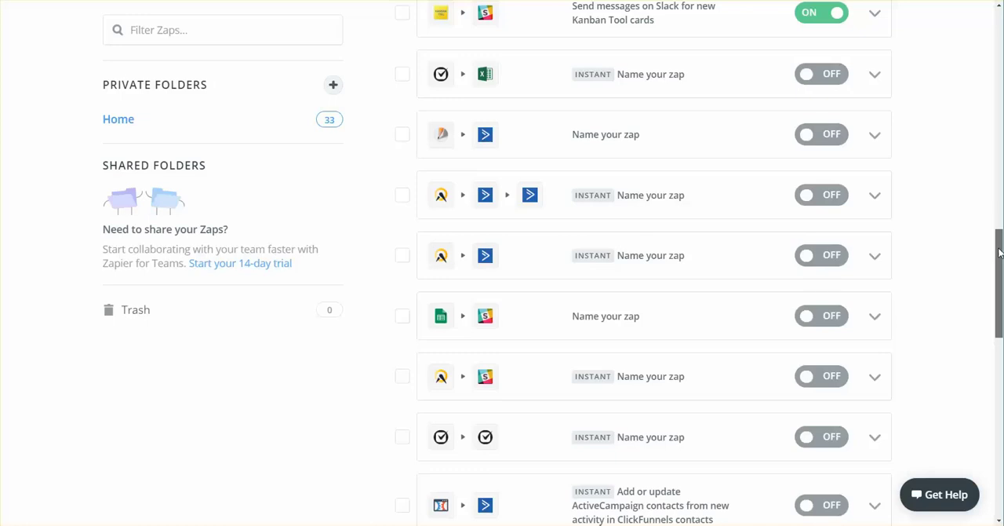
left_click_drag(999, 252, 997, 191)
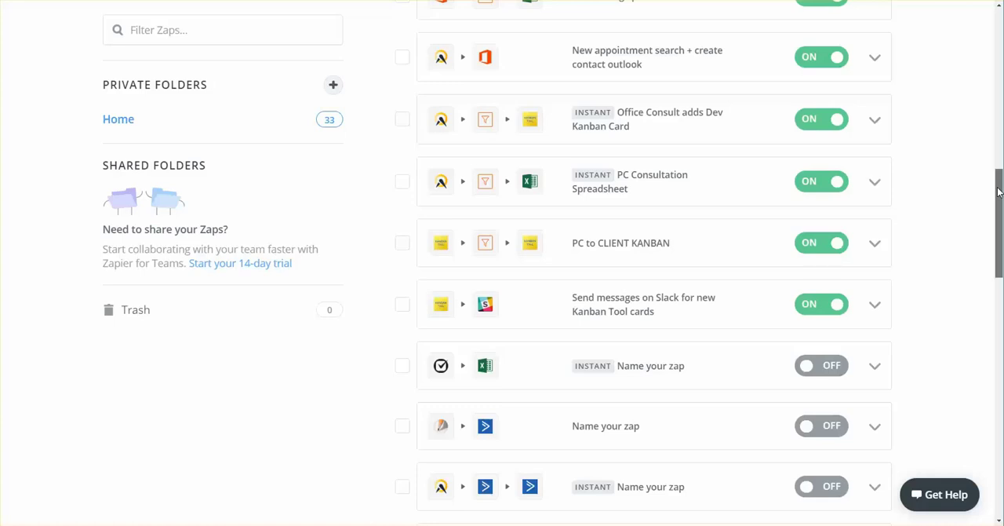
left_click_drag(999, 192, 1000, 28)
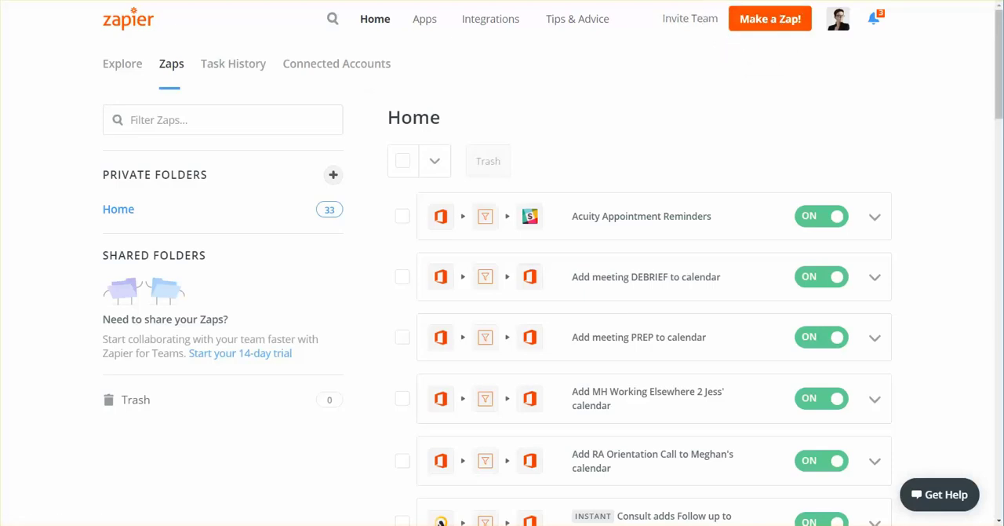
Step: Switch to the blank Zap editor and name the Zap "Create New Outlook Contact"
key("ctrl+Tab")
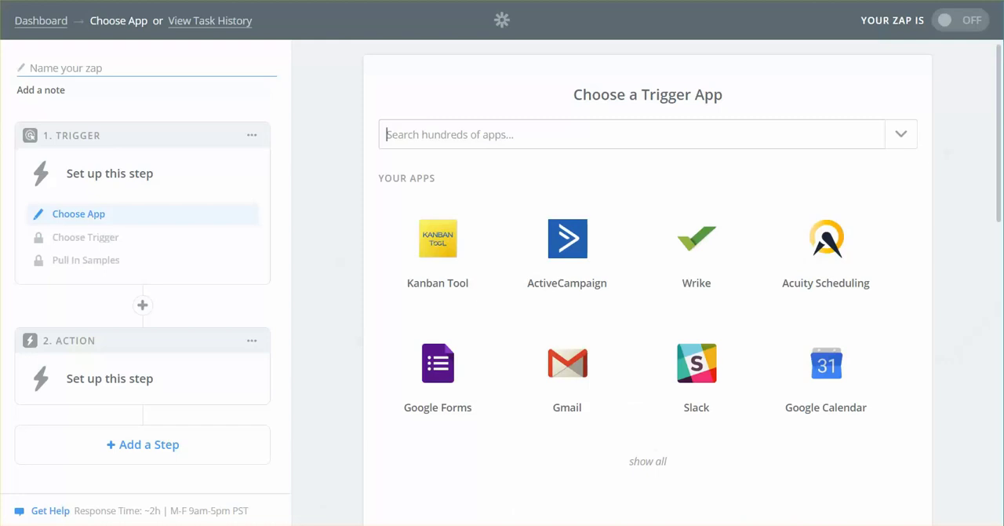
left_click(537, 142)
left_click(141, 70)
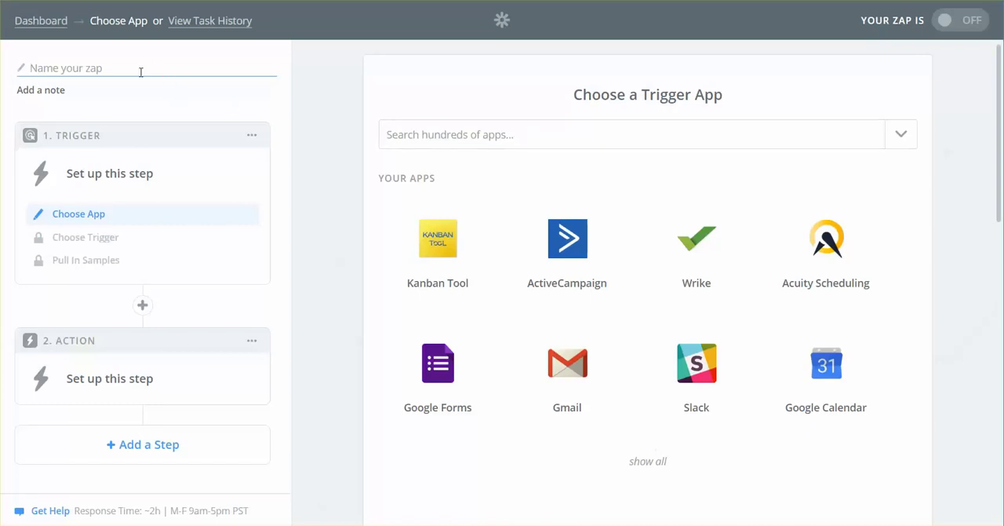
left_click(81, 69)
type("Create New Outlook C")
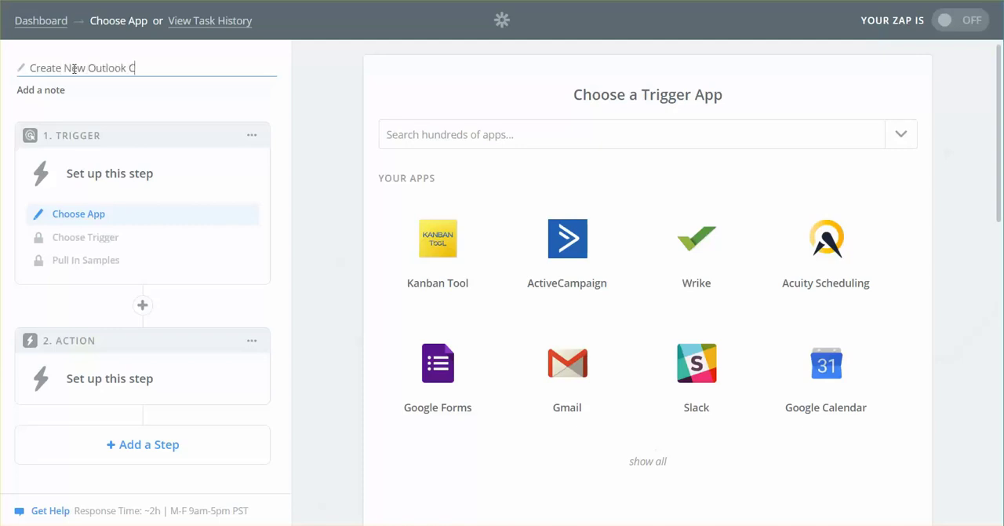
type("ontact")
Step: Search the trigger apps for "Acuity" and choose Acuity Scheduling as the Zap's trigger app
left_click(457, 136)
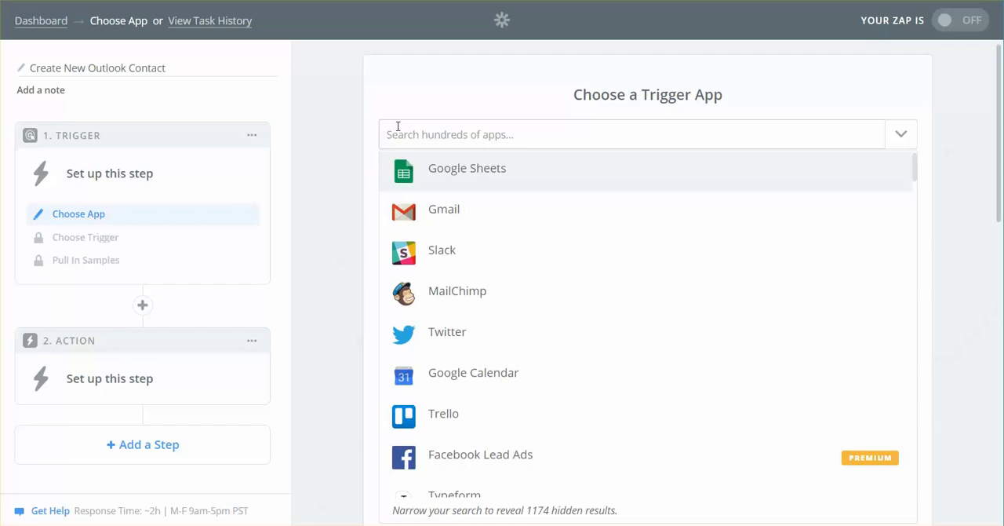
type("Acuity")
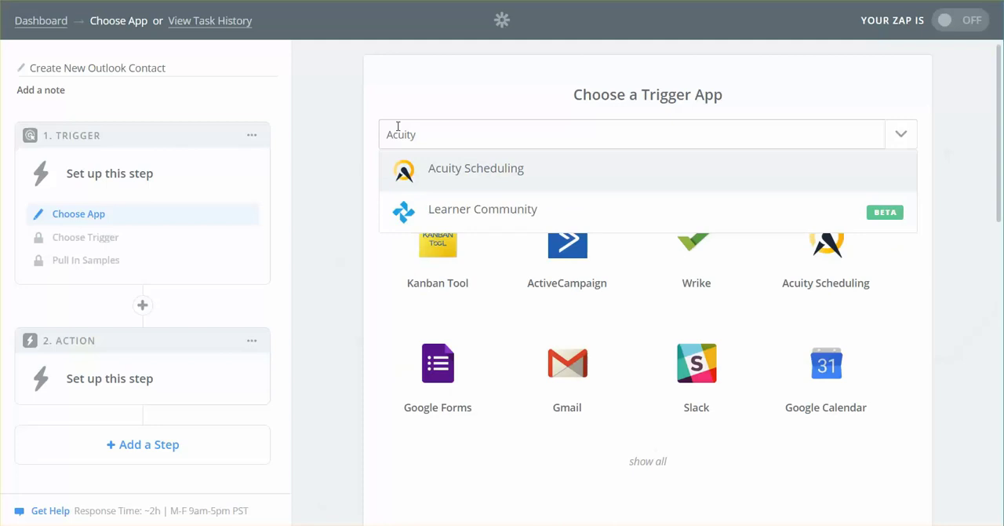
key("Return")
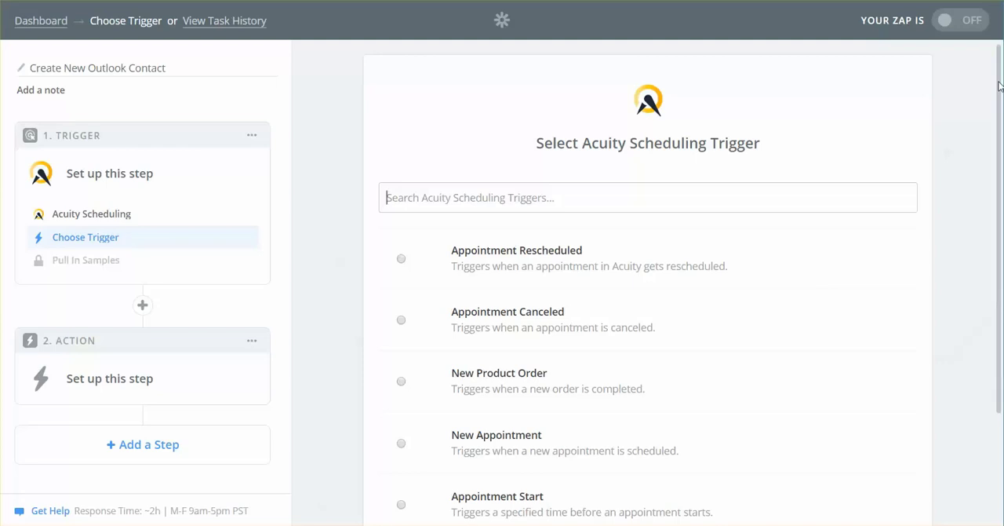
Step: Choose New Appointment as the Acuity Scheduling trigger and save it
left_click_drag(999, 86, 987, 186)
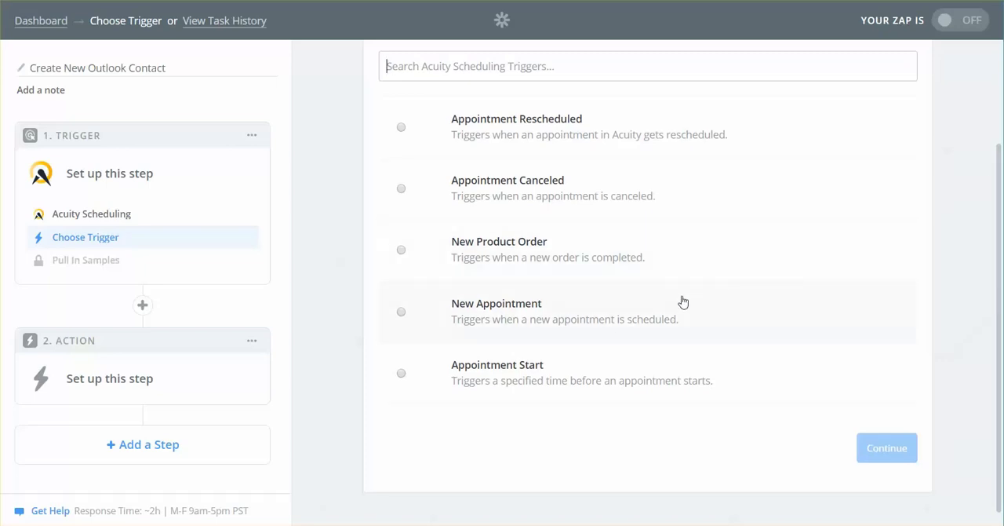
left_click(401, 313)
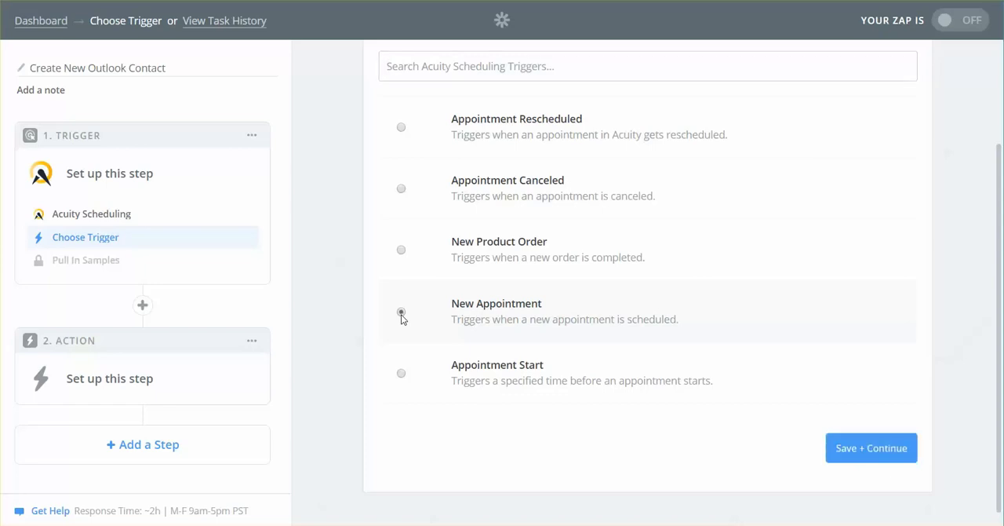
left_click(880, 449)
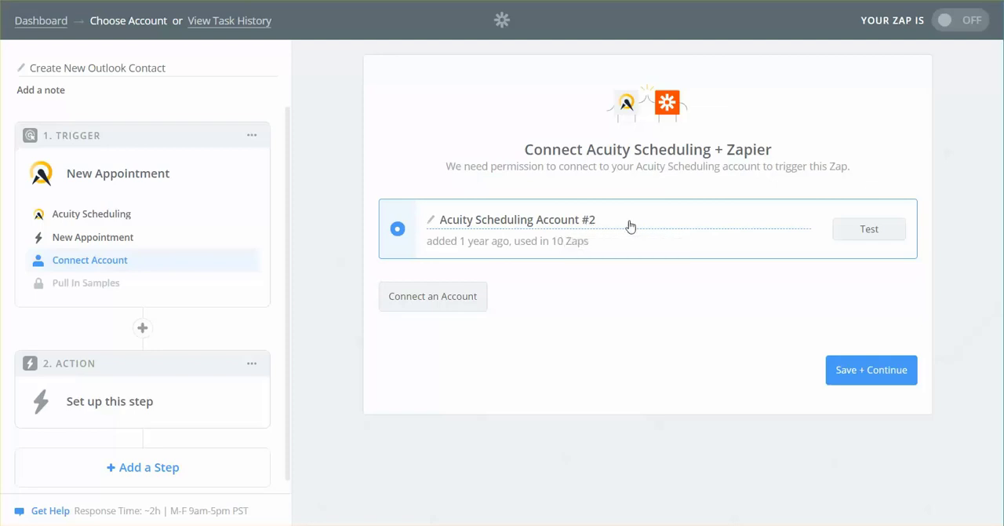
Step: Test the existing Acuity Scheduling account connection and save it as the trigger's account
left_click(862, 238)
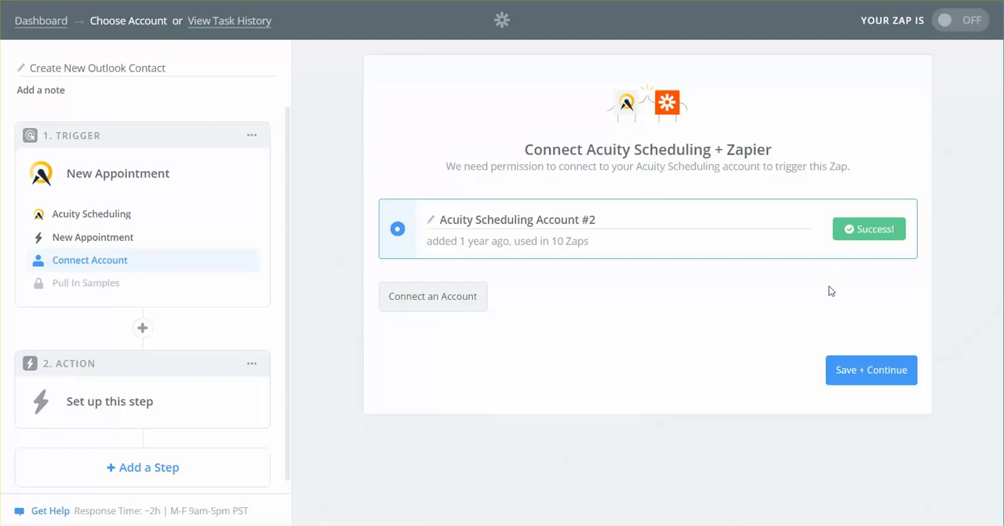
left_click(444, 304)
left_click(859, 370)
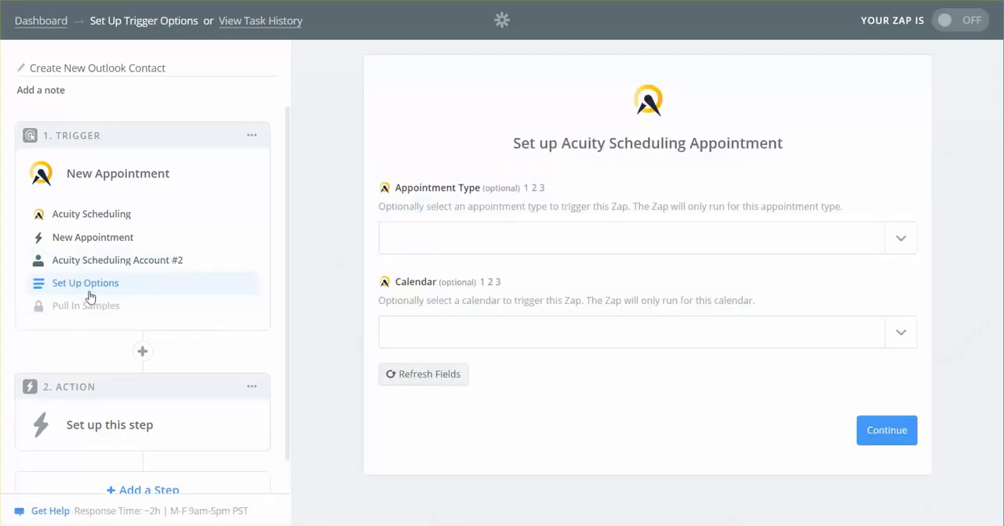
Step: Examine the appointment types available for restricting the Acuity Scheduling trigger
left_click(53, 286)
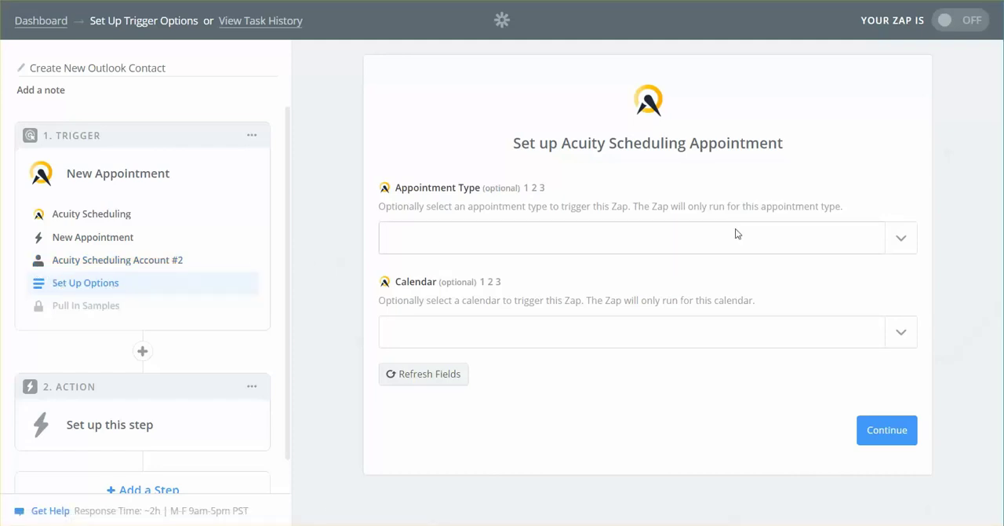
left_click(899, 240)
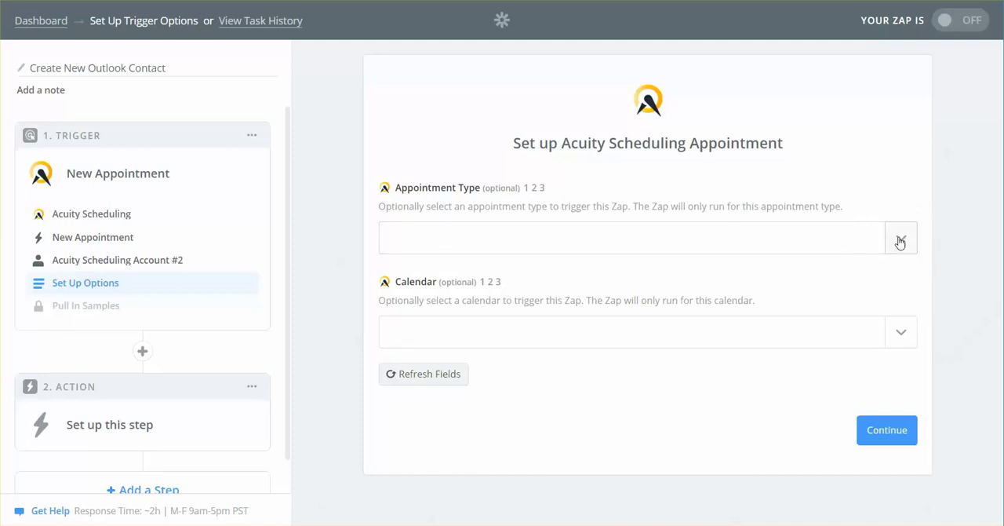
left_click(900, 241)
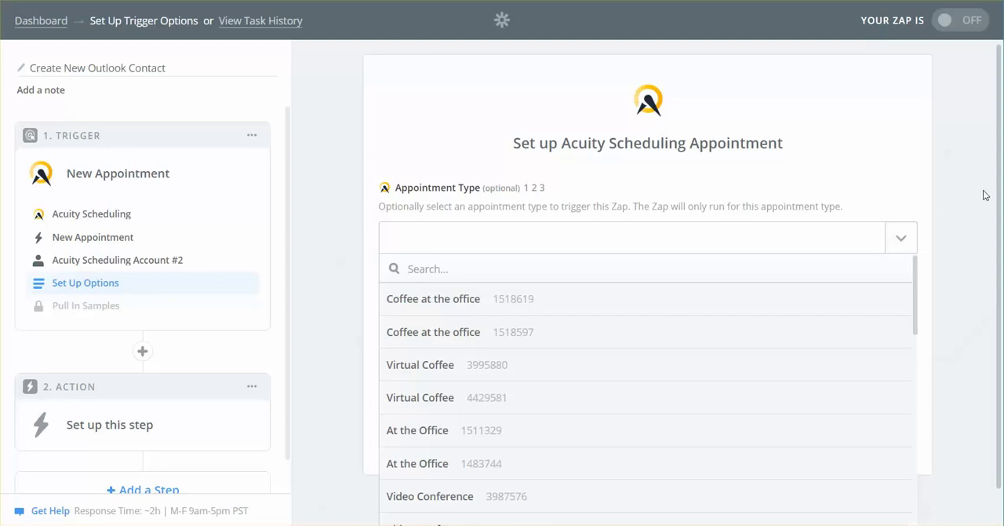
left_click_drag(999, 139, 1000, 189)
left_click(875, 170)
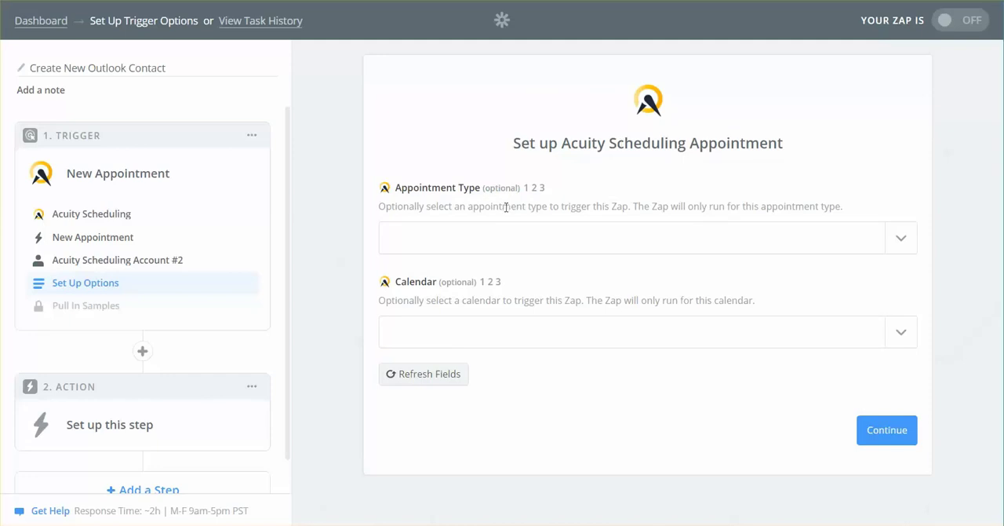
left_click(903, 248)
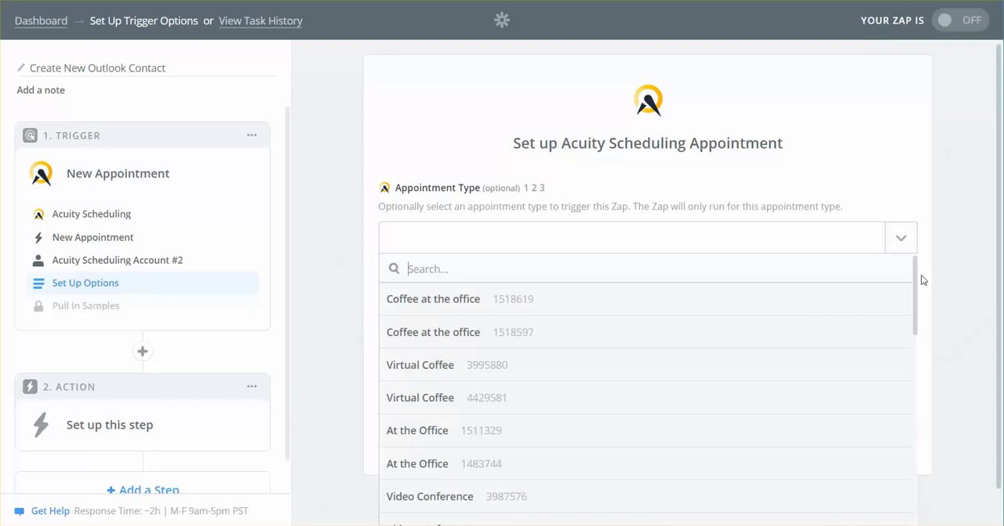
left_click_drag(919, 275, 908, 436)
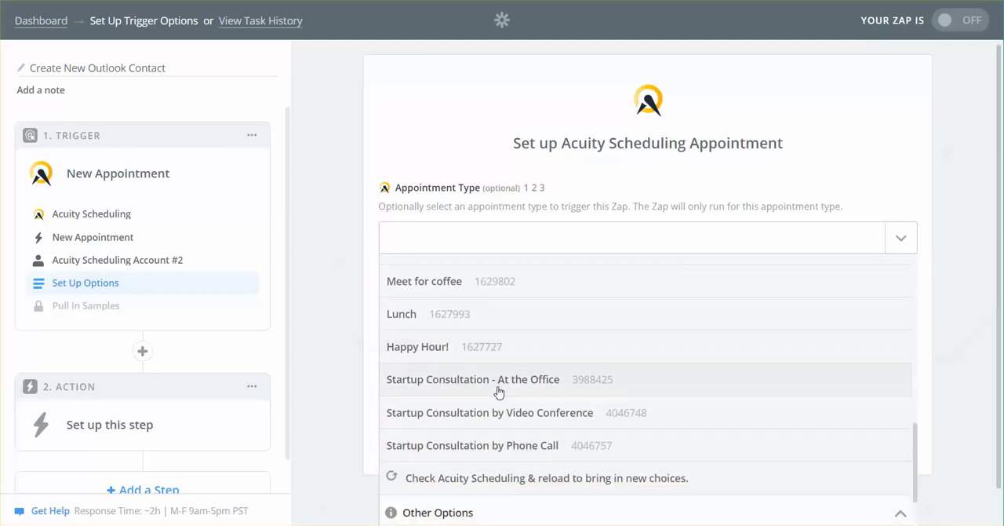
left_click(507, 246)
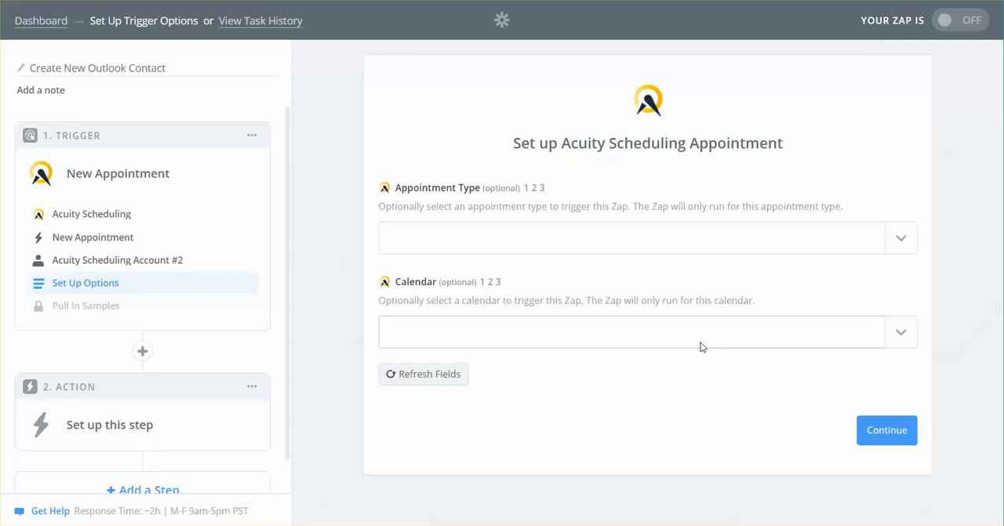
Step: Continue with the Appointment Type and Calendar options left blank and load the Acuity Scheduling samples
left_click(881, 436)
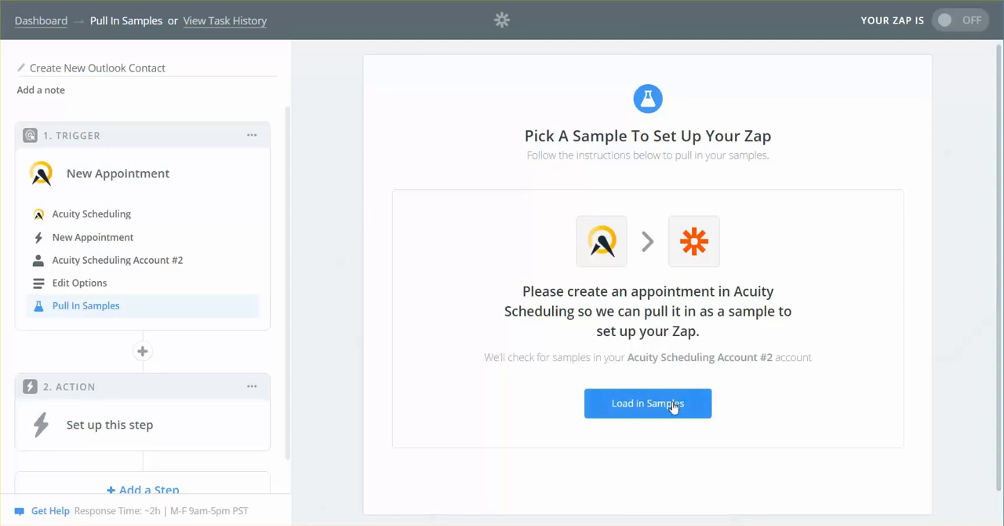
key("ctrl")
key("ctrl")
left_click(672, 404)
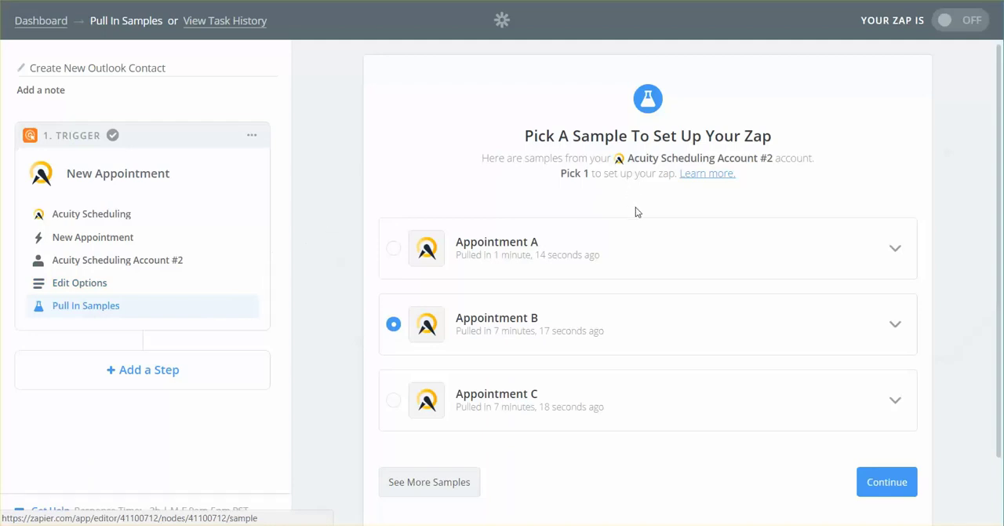
Step: Choose Appointment A as the trigger sample, review its field data and continue
left_click(391, 249)
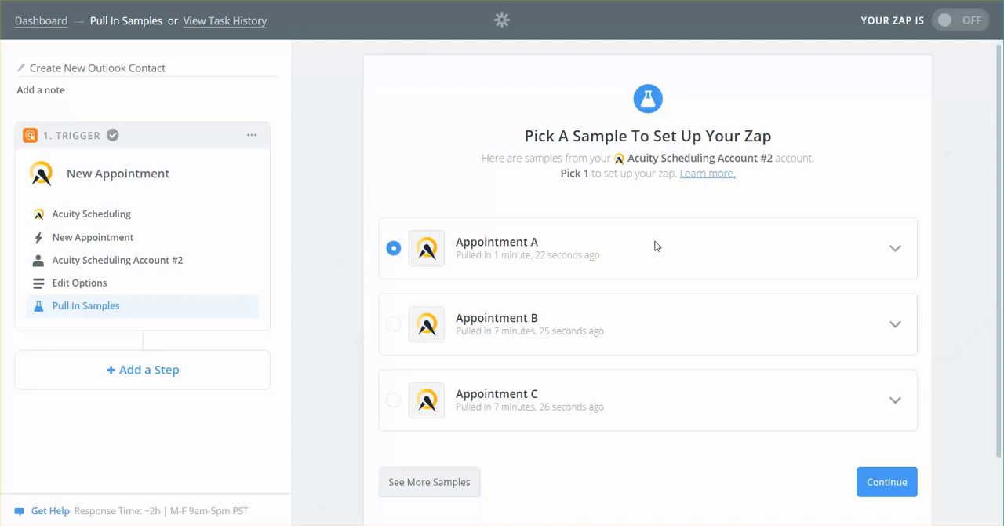
left_click(893, 251)
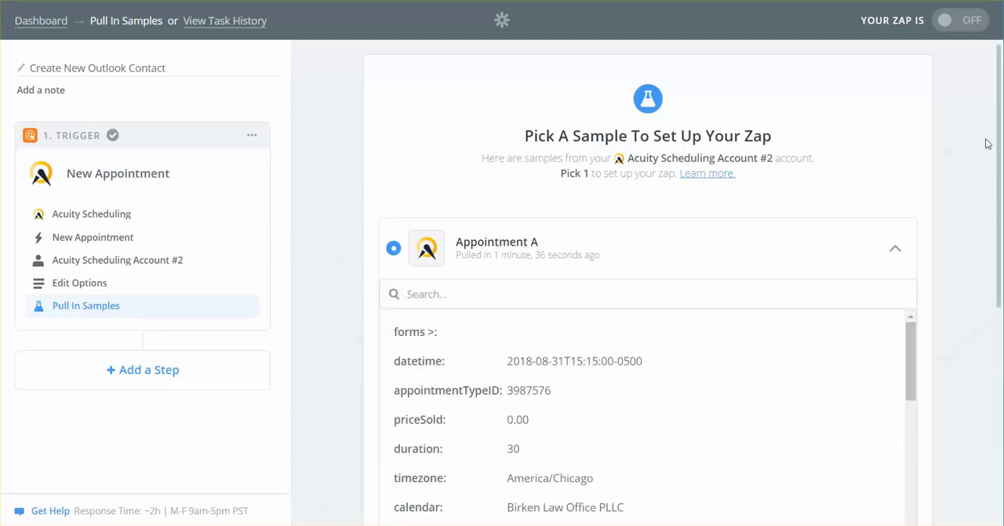
left_click_drag(999, 135, 1000, 229)
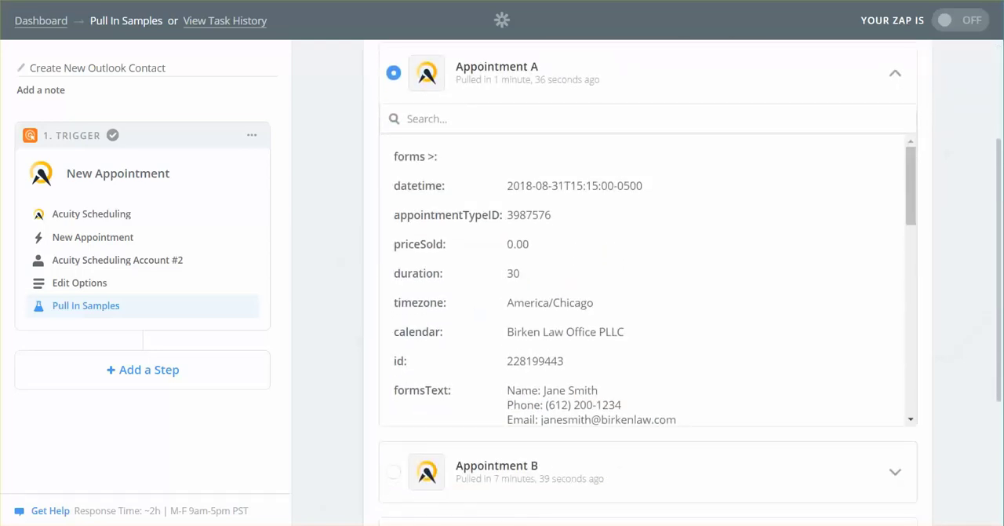
left_click_drag(909, 157, 913, 193)
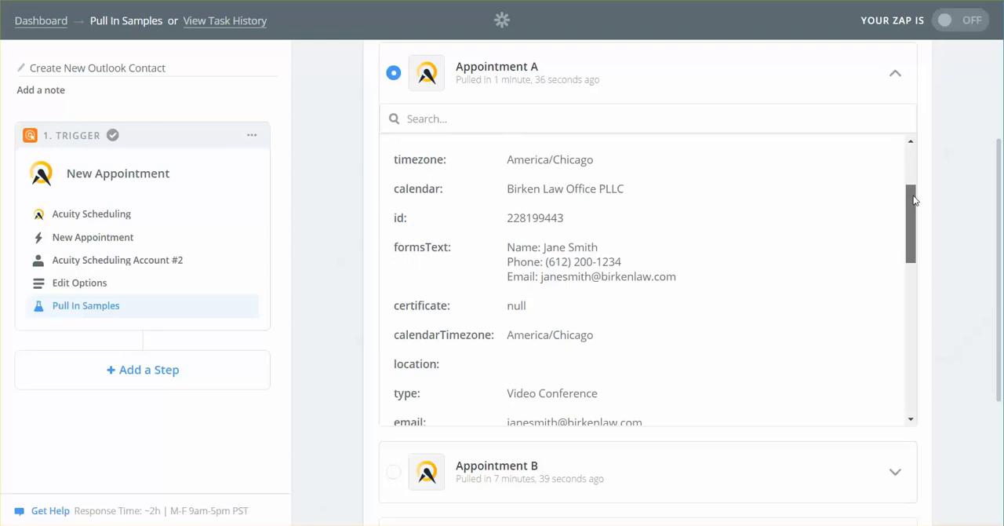
mouse_move(914, 200)
left_mouse_down()
mouse_move(914, 225)
mouse_move(911, 189)
left_mouse_up()
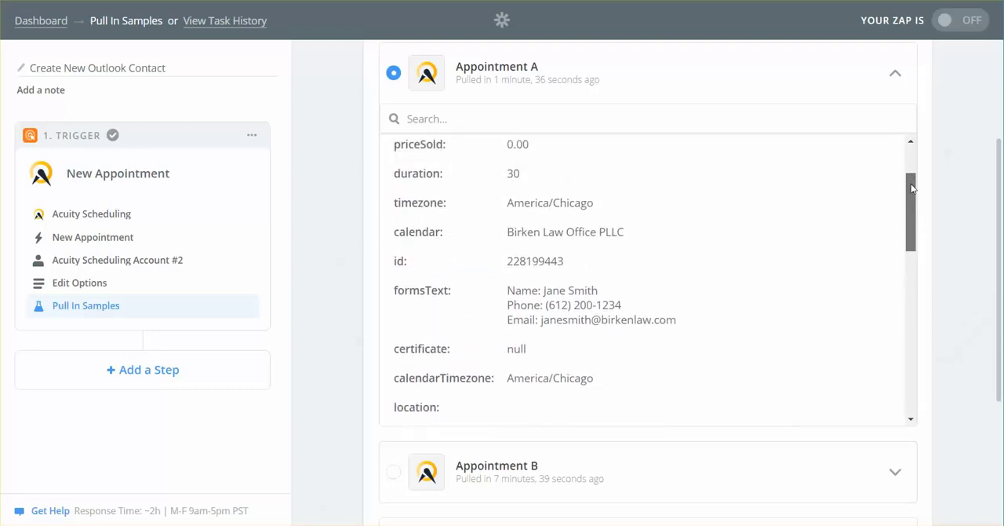
left_click(897, 76)
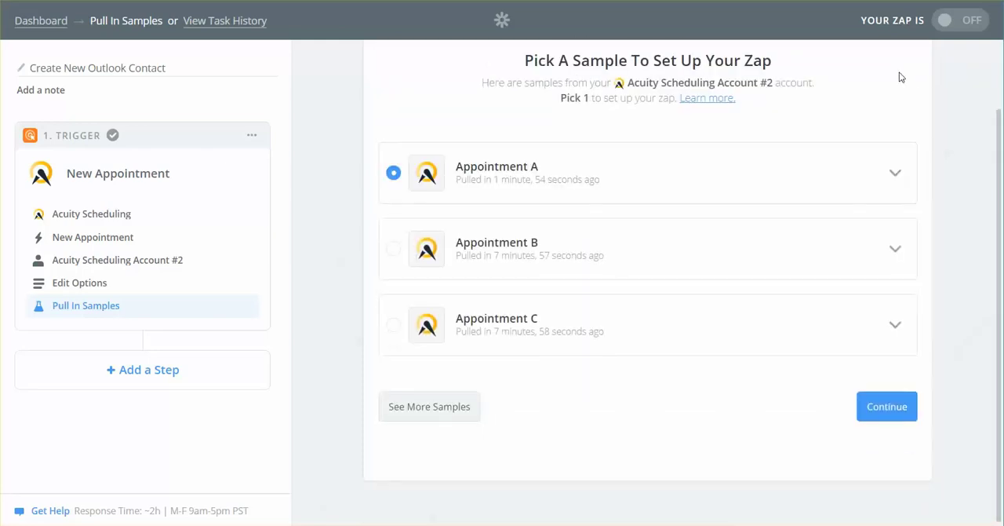
left_click(888, 409)
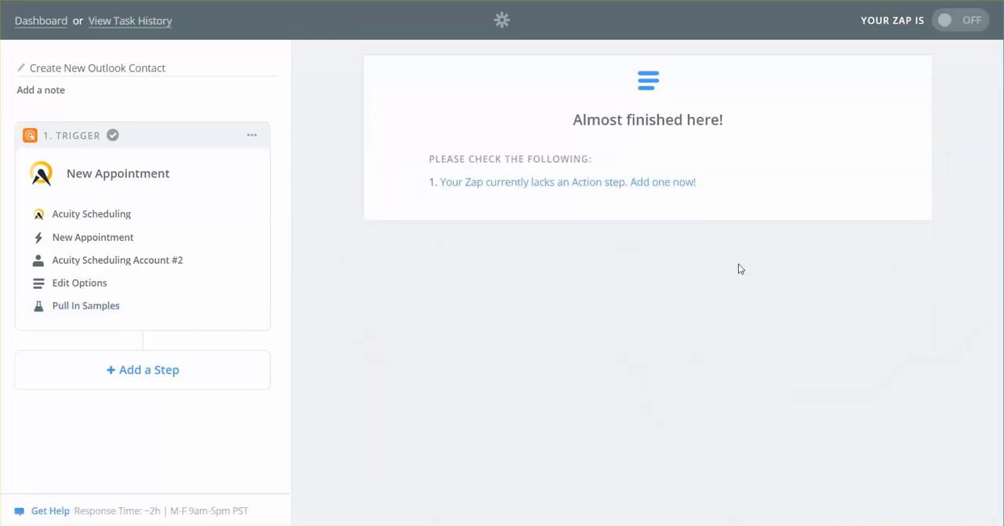
Step: Add an action step to the Zap, search the action apps for "ofi" and choose Office 365
left_click(657, 188)
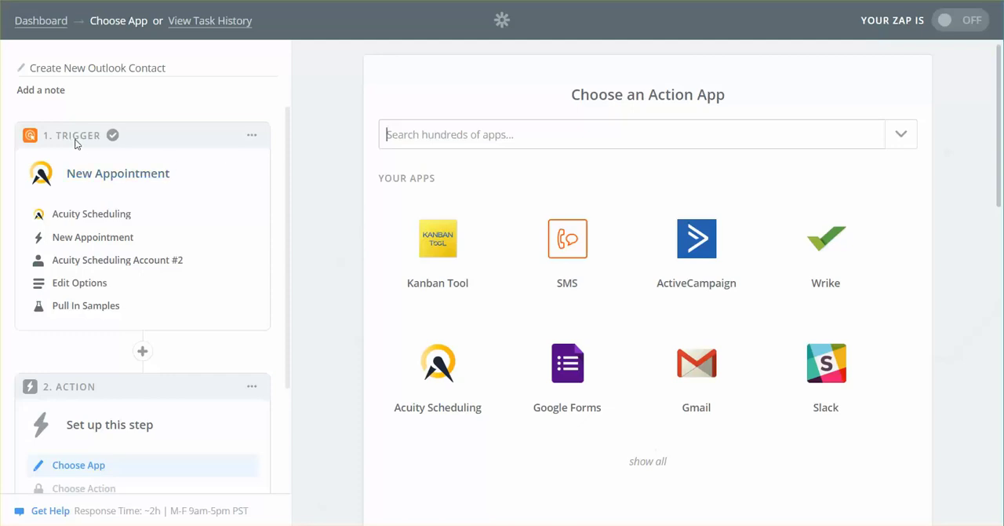
key("ctrl")
left_click(447, 134)
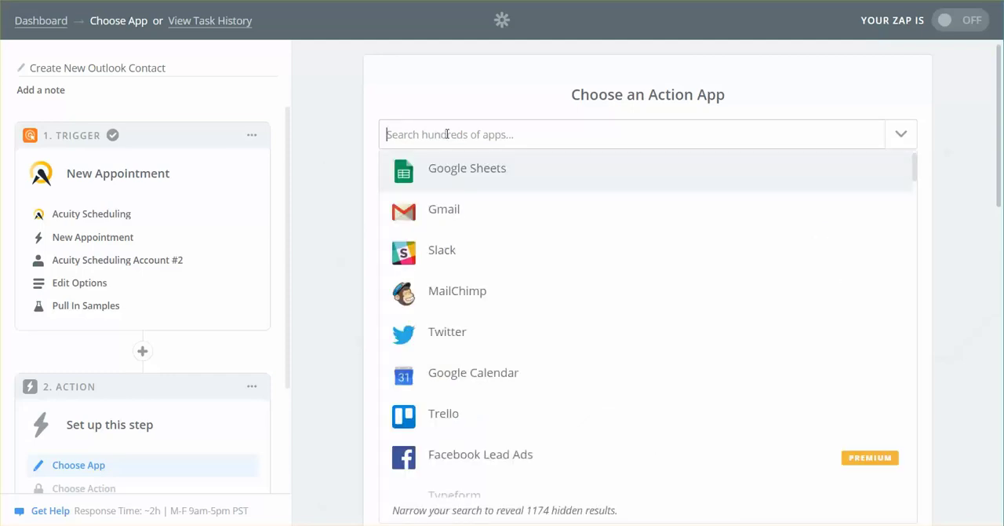
type("ofi")
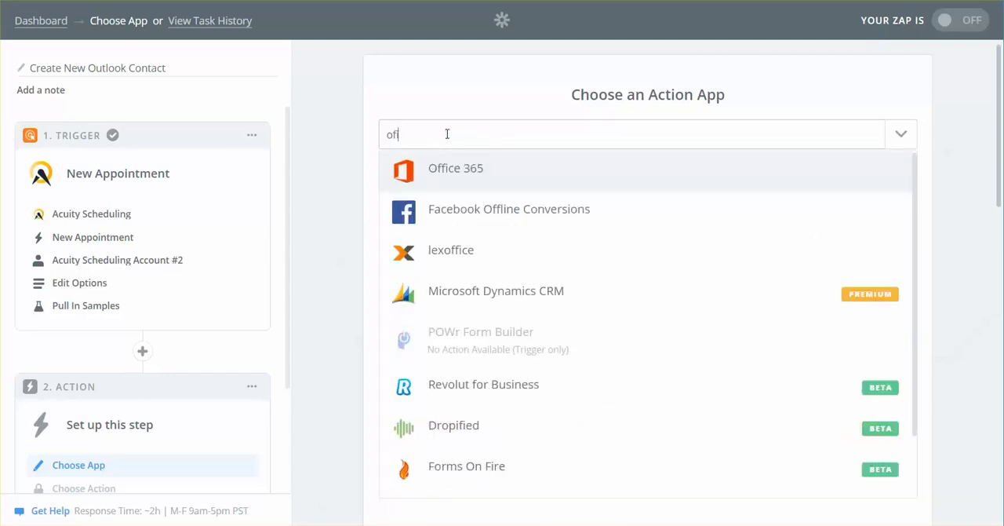
left_click(464, 174)
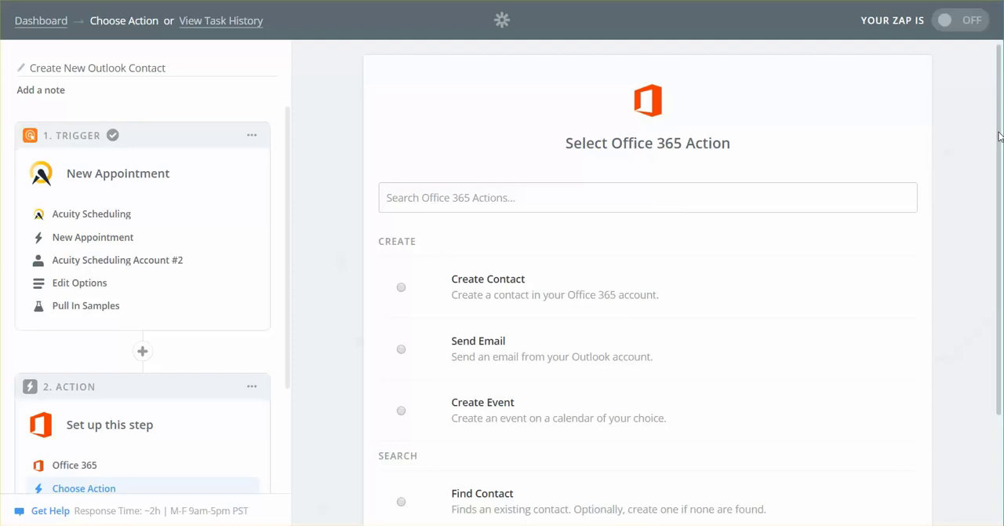
Step: Choose the Find Contact search for the Office 365 step and save it
left_click_drag(999, 136, 1000, 247)
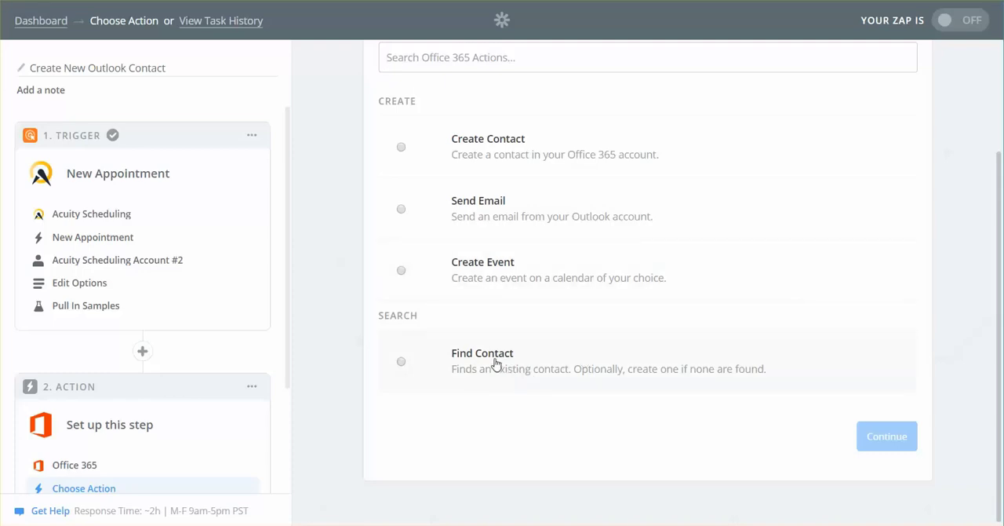
left_click(400, 362)
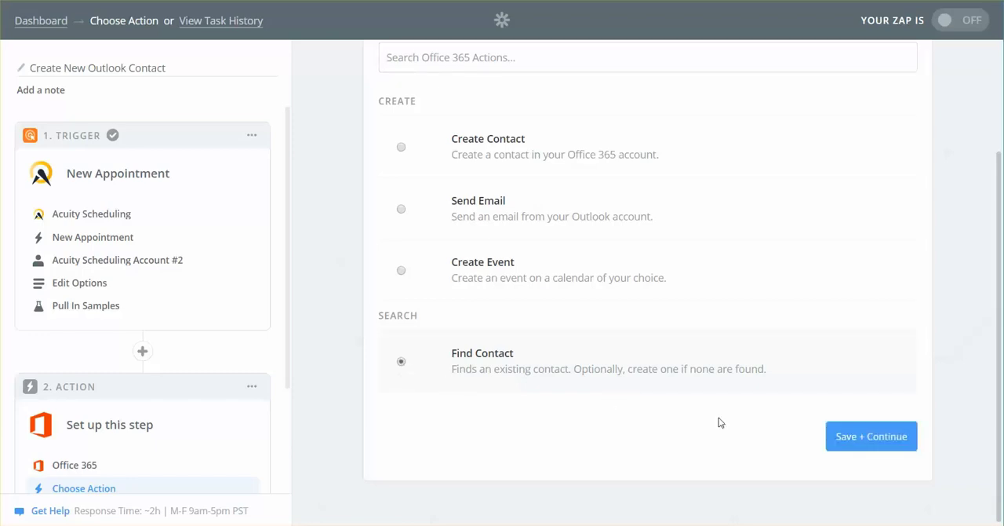
left_click(883, 444)
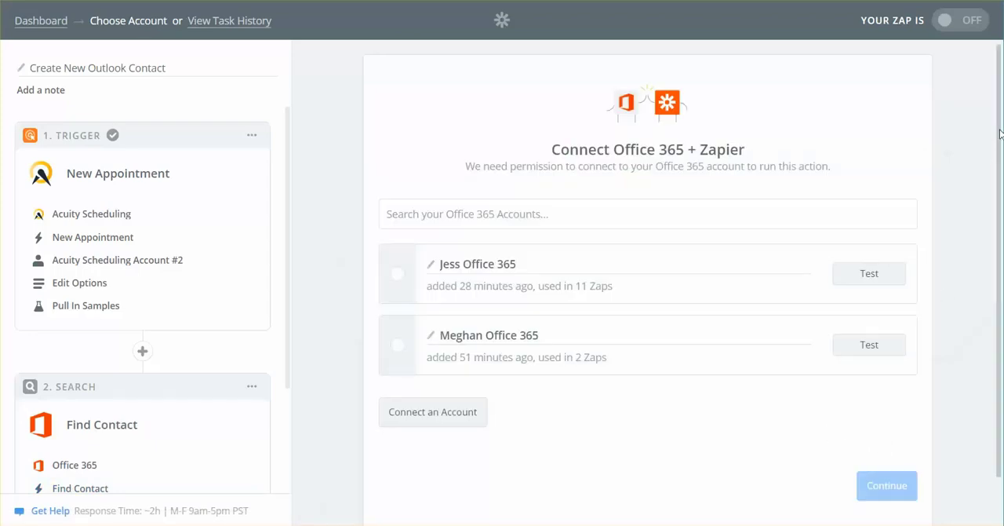
Step: Select the first listed Office 365 account, test its connection and save it as the Find Contact step's account
scroll(1000, 133, "down", 1)
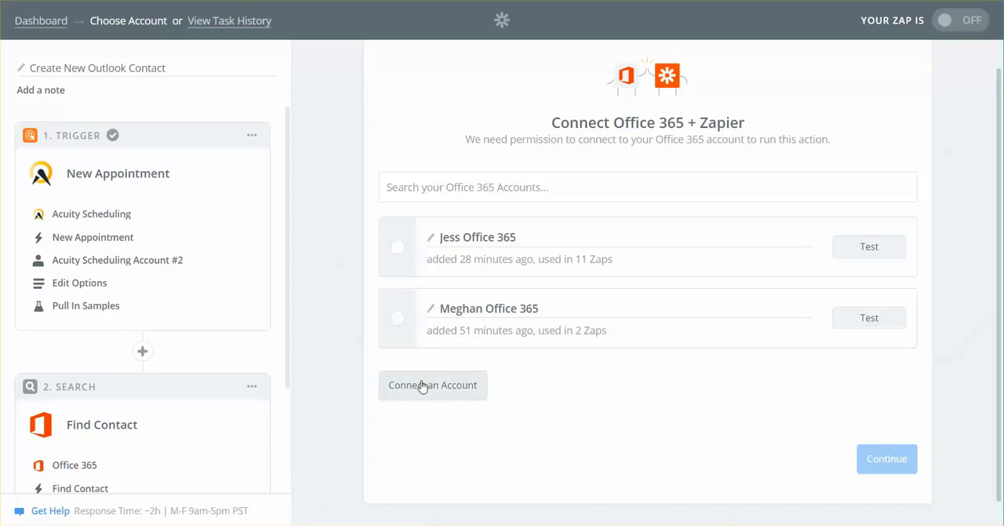
left_click(398, 249)
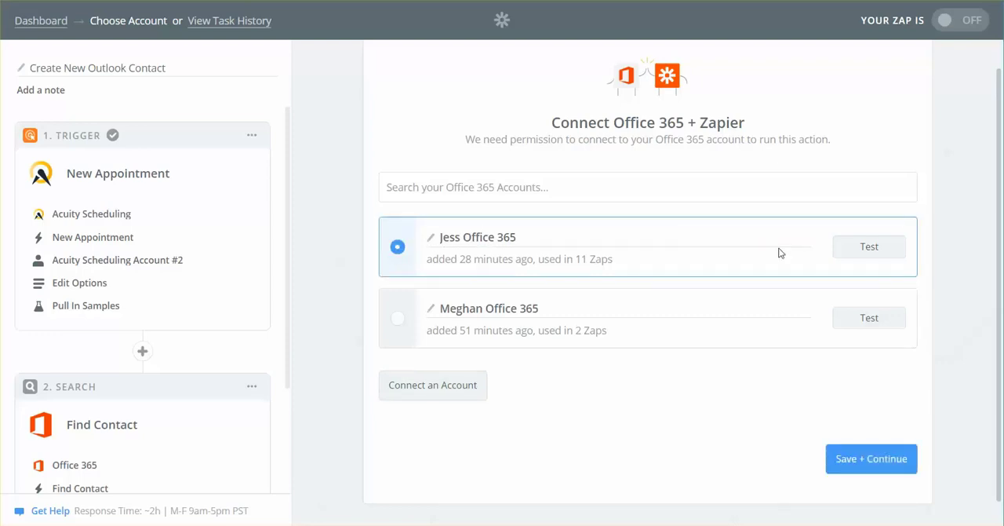
left_click(869, 248)
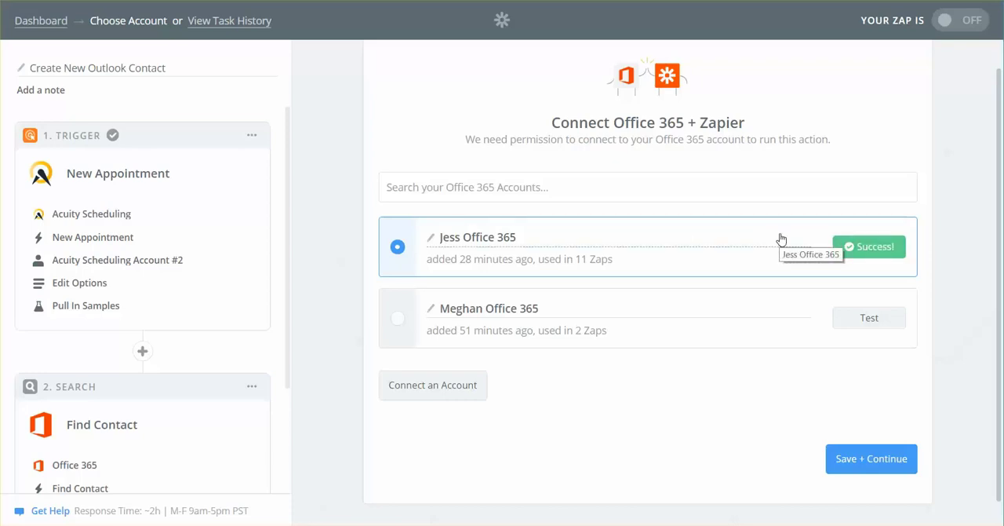
left_click(884, 459)
left_click(884, 459)
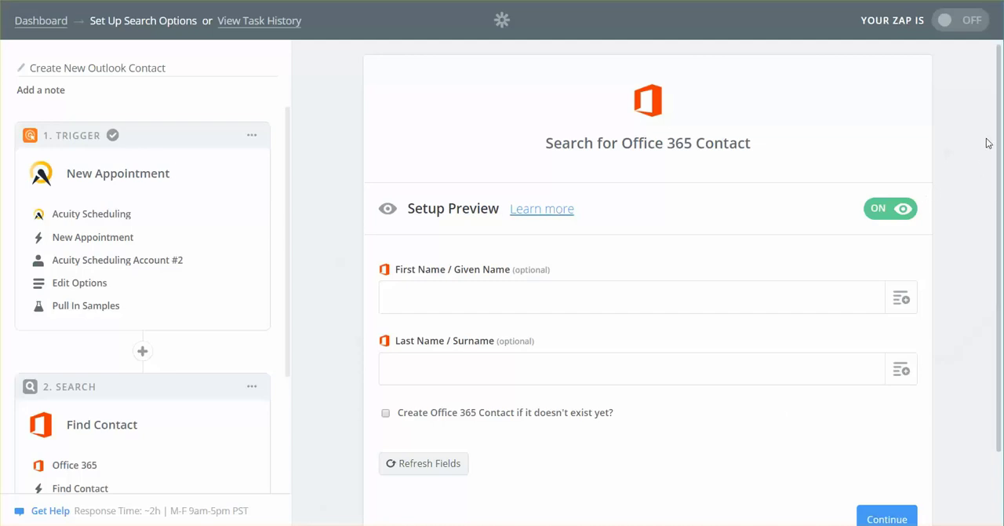
Step: Map the contact search's First Name / Given Name and Last Name / Surname fields to the New Appointment's First Name and Last Name
left_click_drag(1001, 123, 1001, 191)
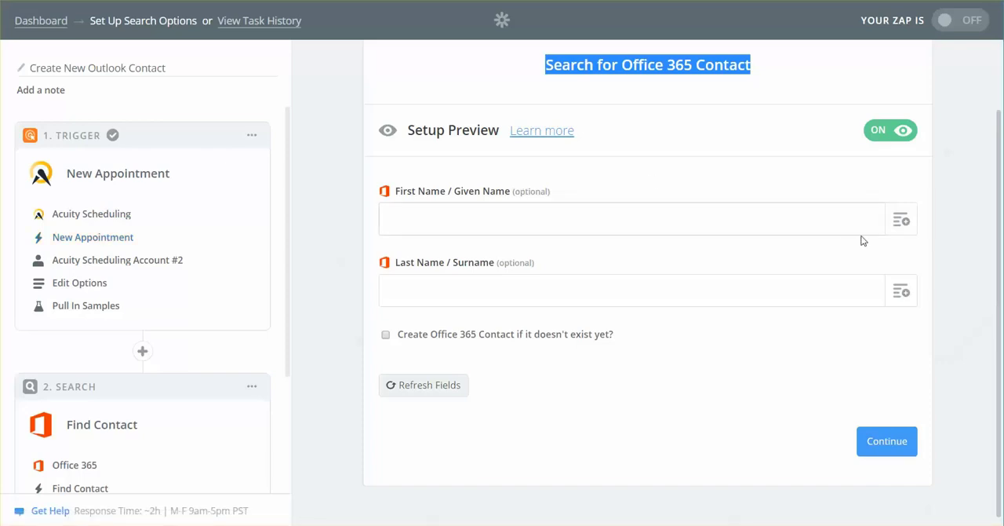
left_click(900, 219)
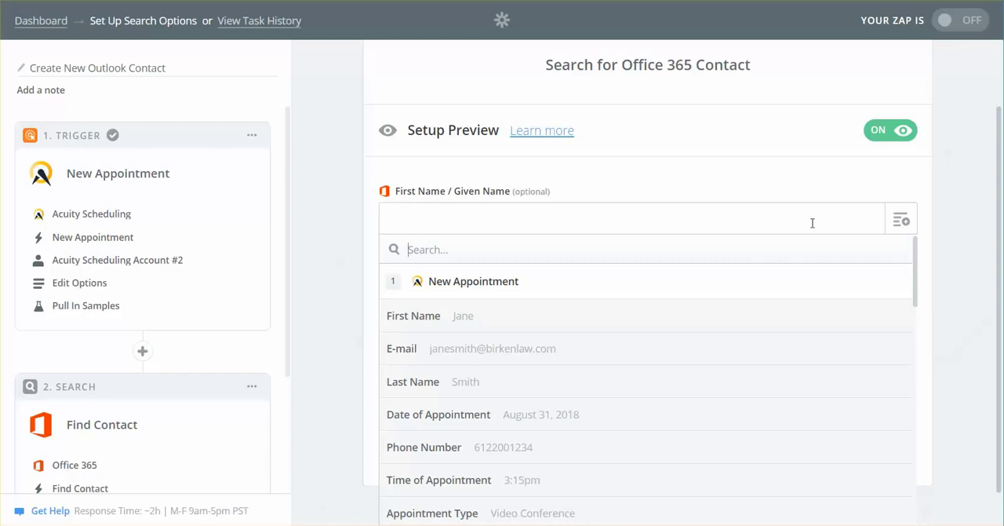
left_click(900, 220)
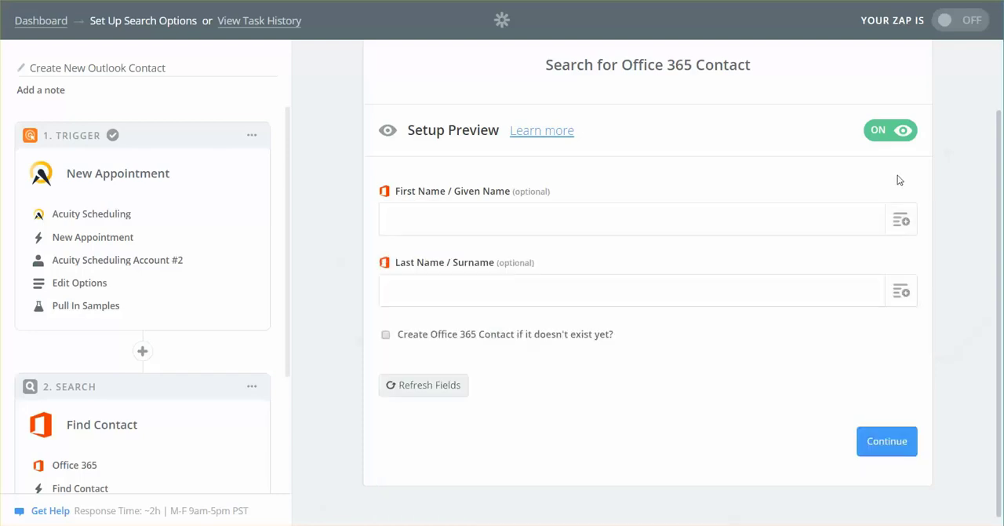
left_click(901, 220)
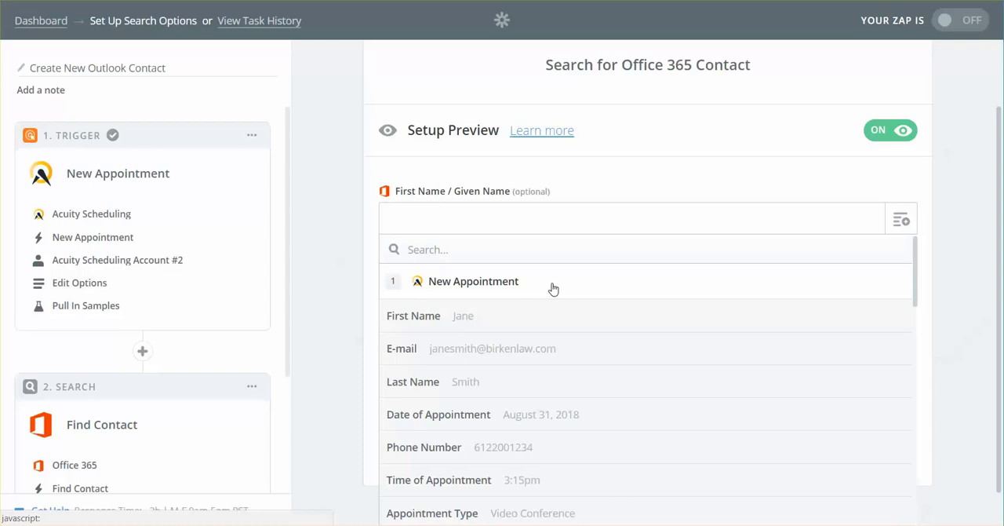
left_click(442, 323)
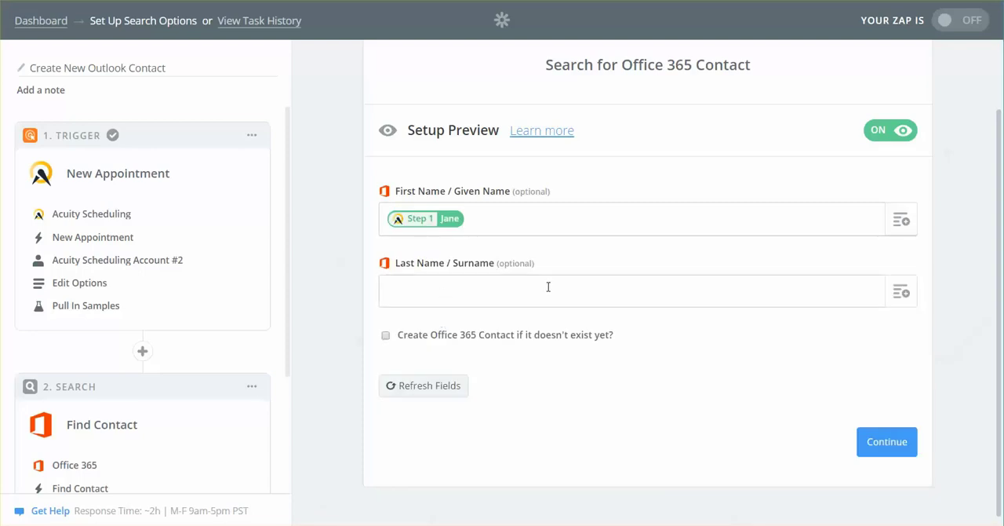
left_click(896, 294)
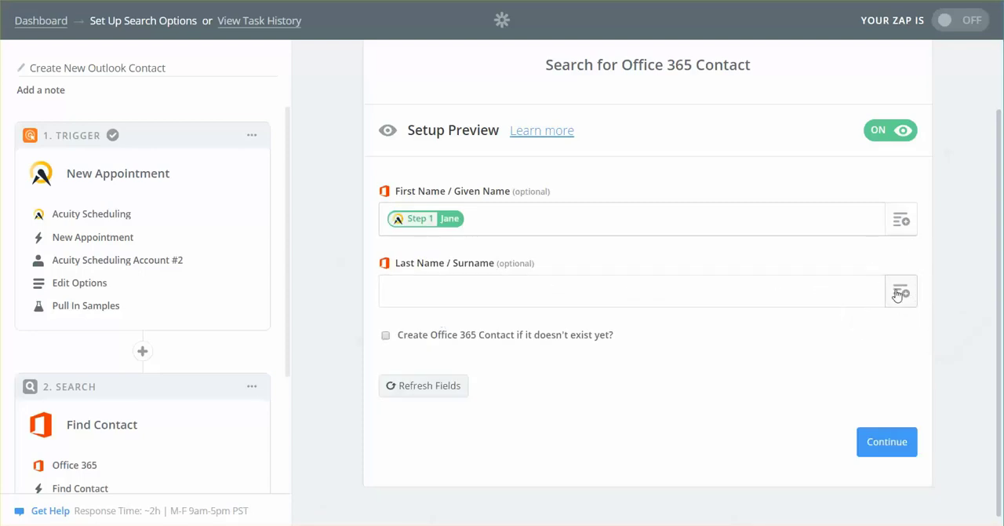
left_click(897, 294)
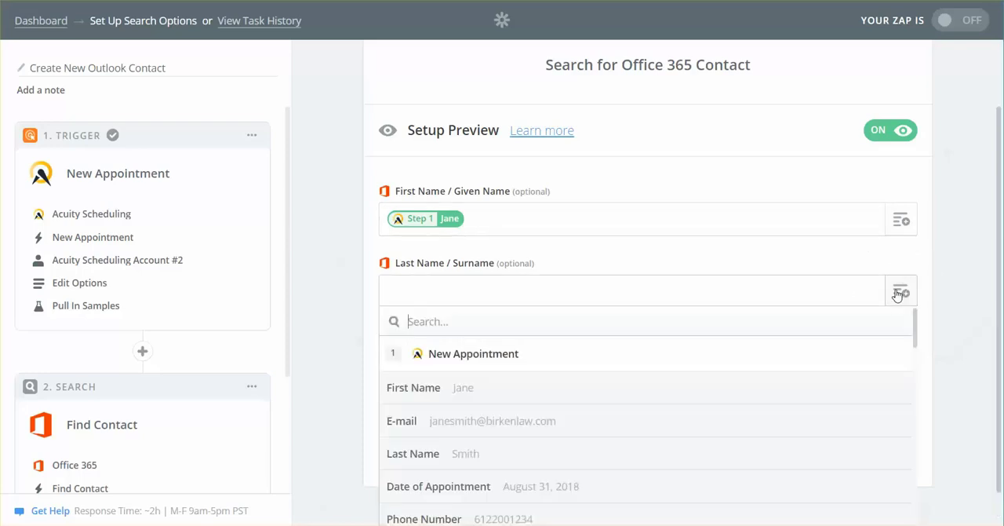
left_click(435, 460)
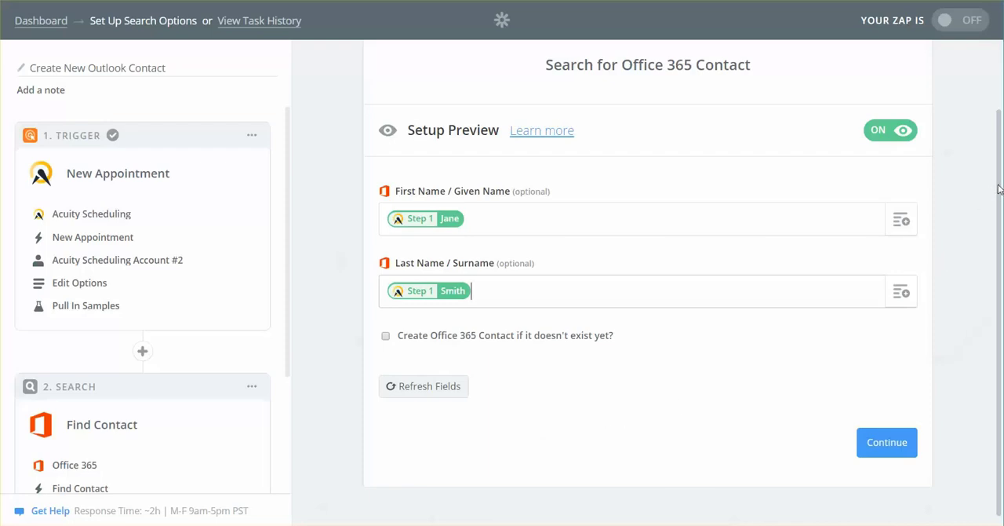
Step: Enable creating the Office 365 contact if it doesn't exist yet in the search options
left_click_drag(1000, 189, 1001, 204)
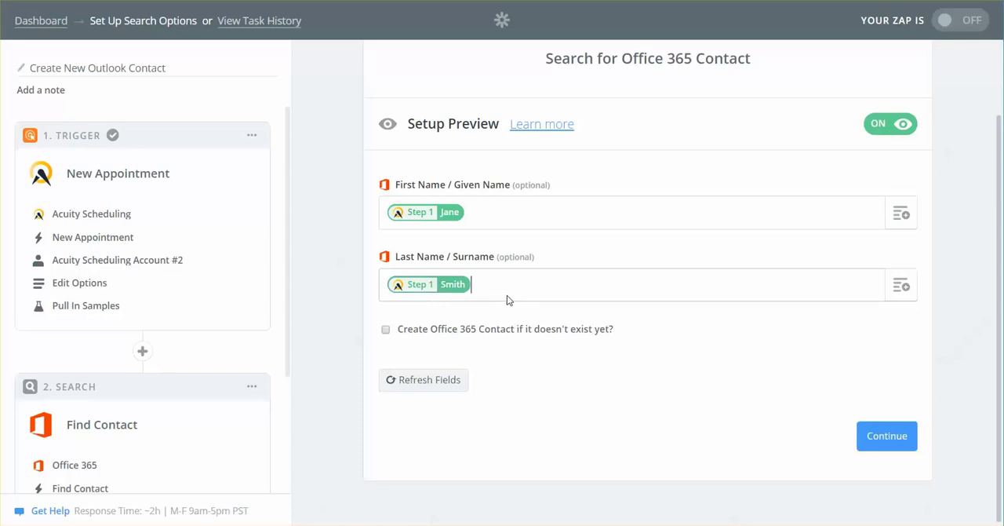
key("ctrl")
key("ctrl")
left_click(385, 330)
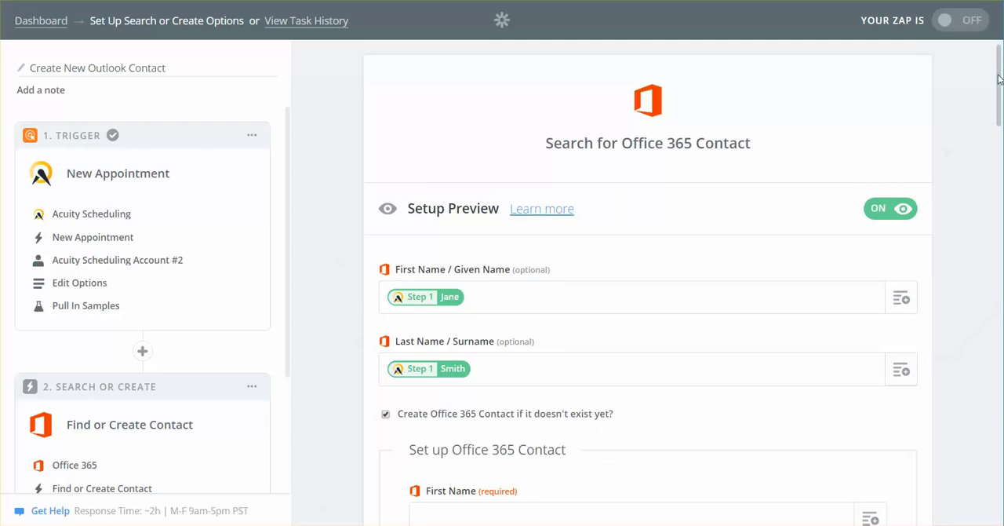
Step: Map the new Office 365 contact's First Name, Last Name and Email Address to the New Appointment's First Name, Last Name and E-mail
left_click_drag(999, 76, 1001, 145)
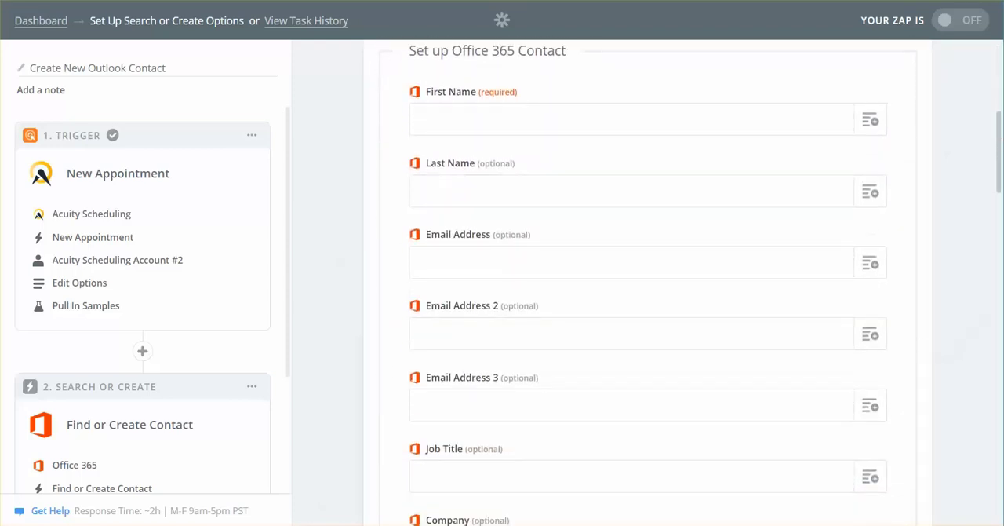
left_click(871, 121)
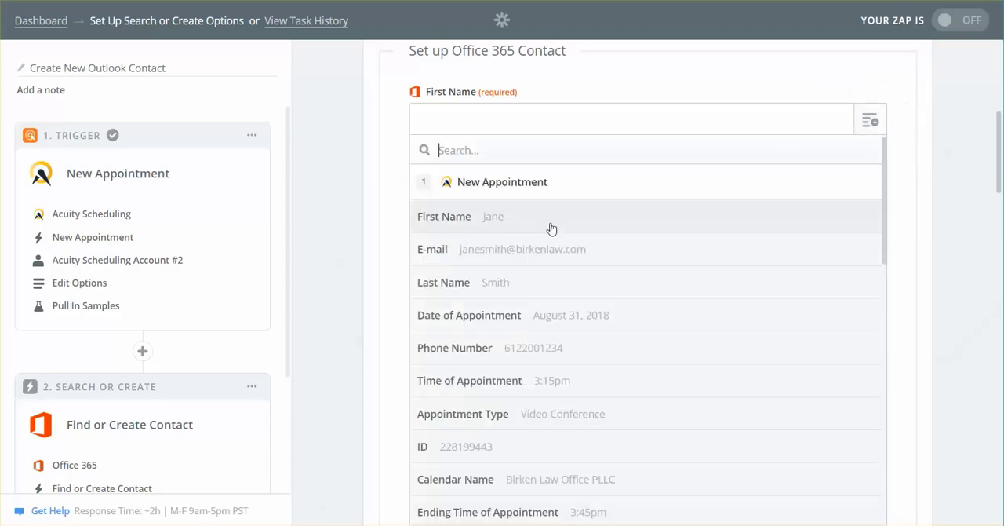
left_click(435, 222)
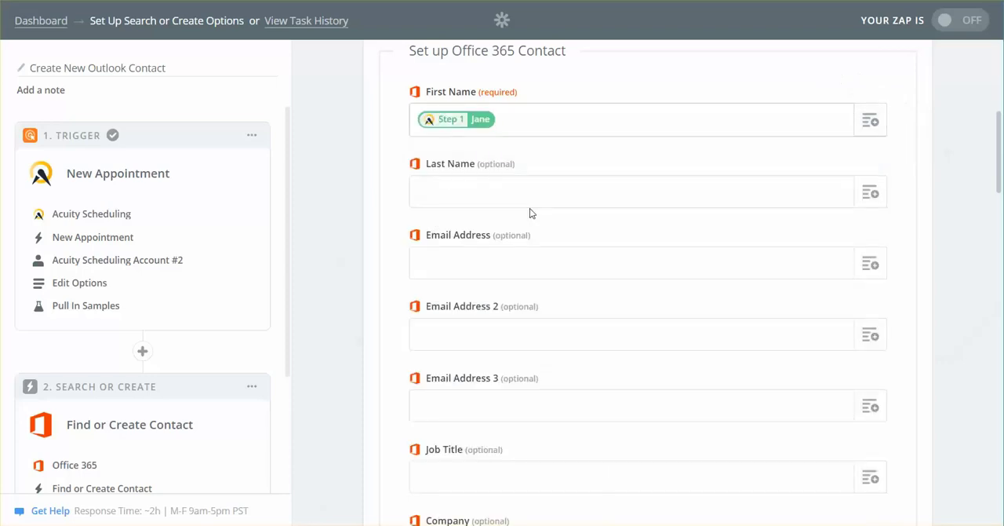
left_click(870, 194)
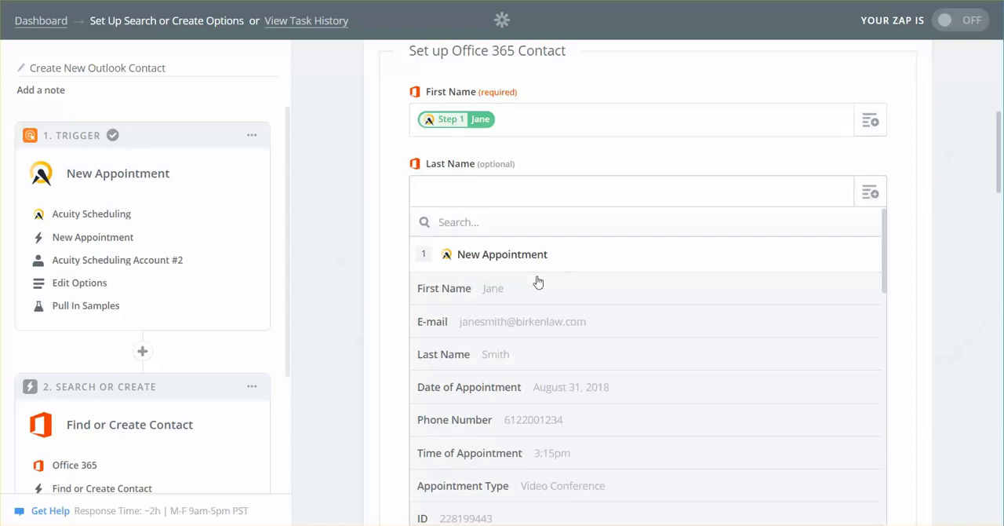
left_click(469, 354)
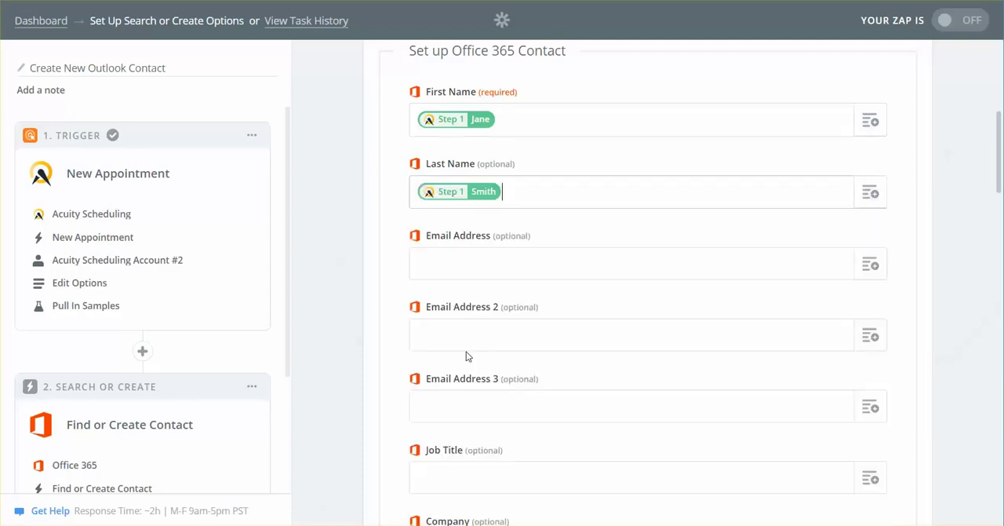
left_click(870, 266)
left_click(535, 400)
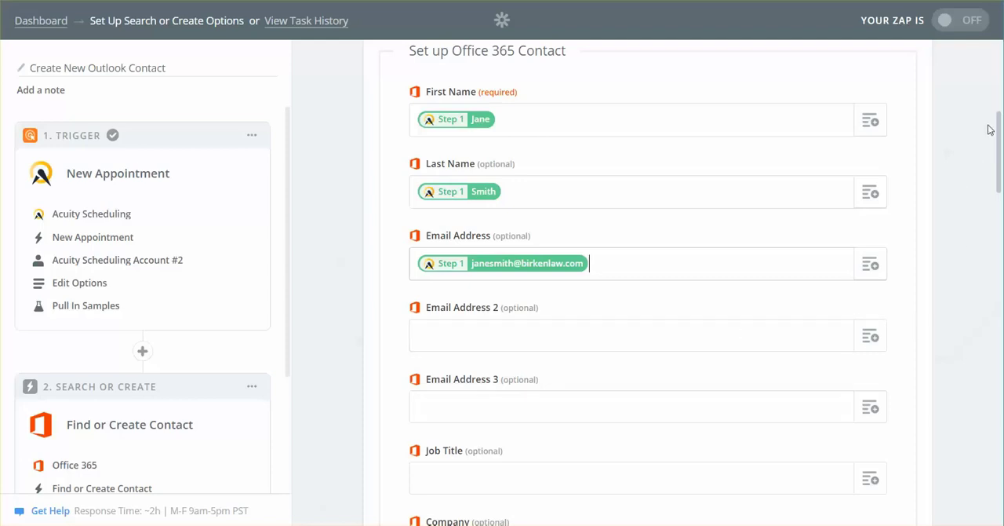
Step: Try mapping the contact's Job Title to the appointment's Intake Forms data, and clear the field again
left_click_drag(999, 135, 999, 164)
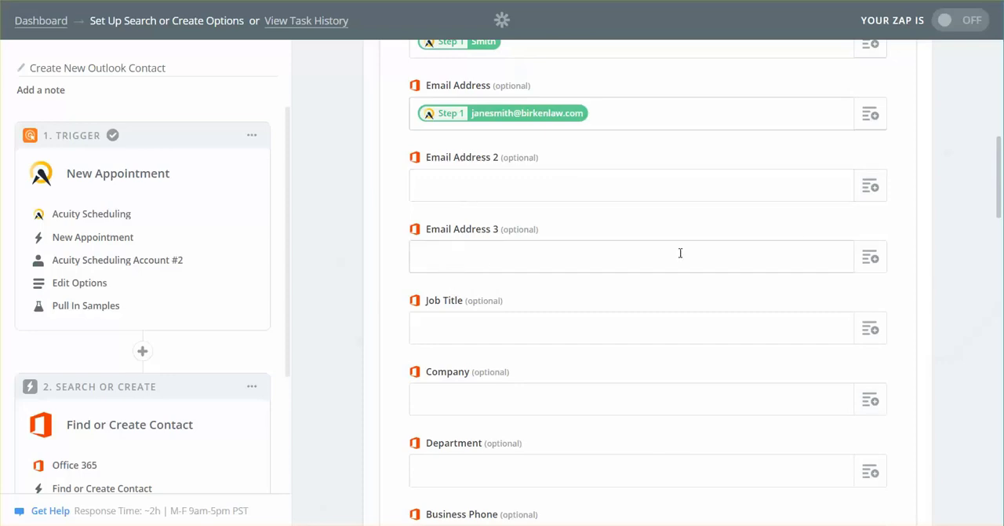
left_click_drag(1001, 155, 1000, 169)
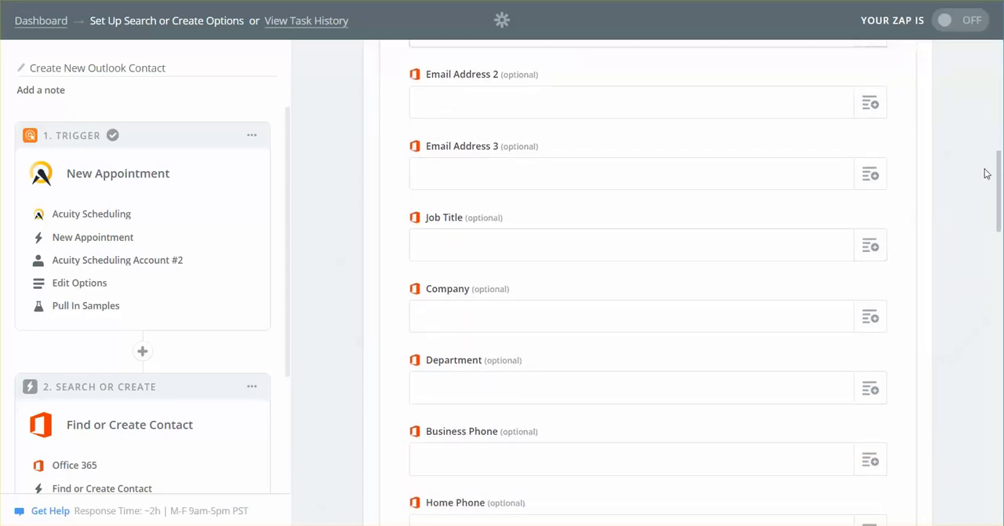
left_click_drag(999, 170, 1000, 183)
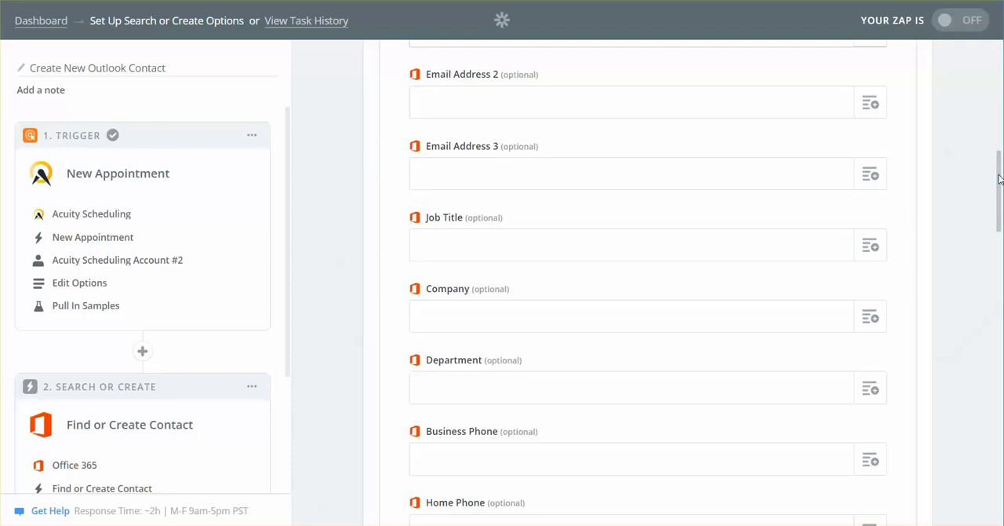
left_click(869, 156)
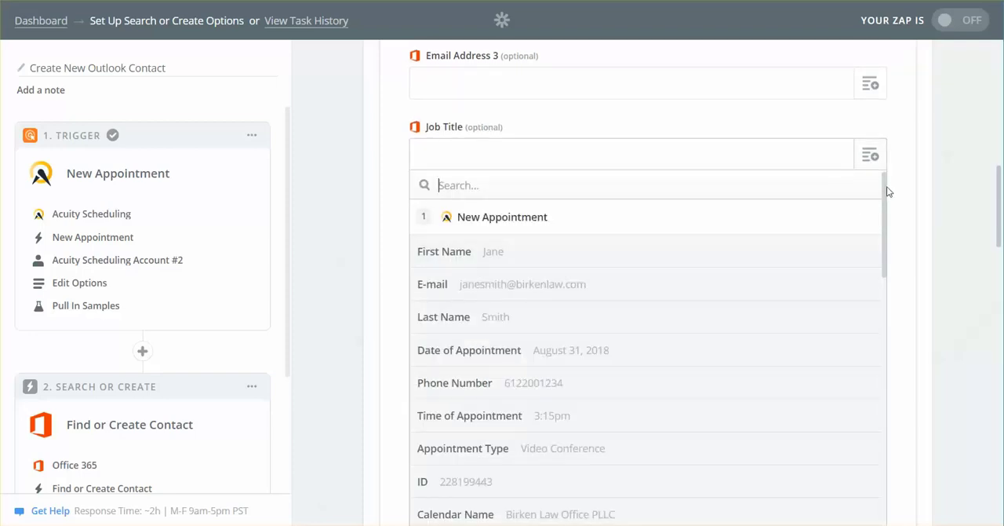
left_click_drag(886, 186, 887, 374)
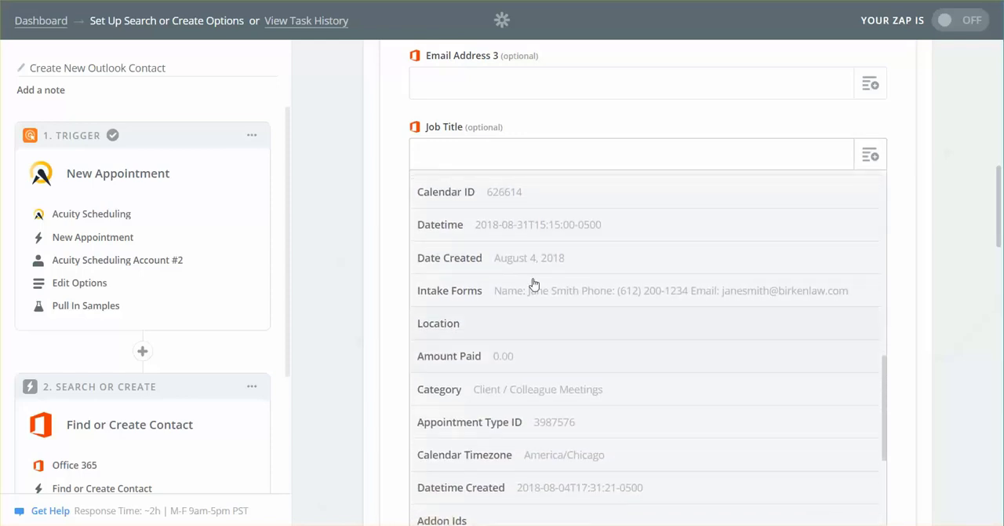
left_click(462, 303)
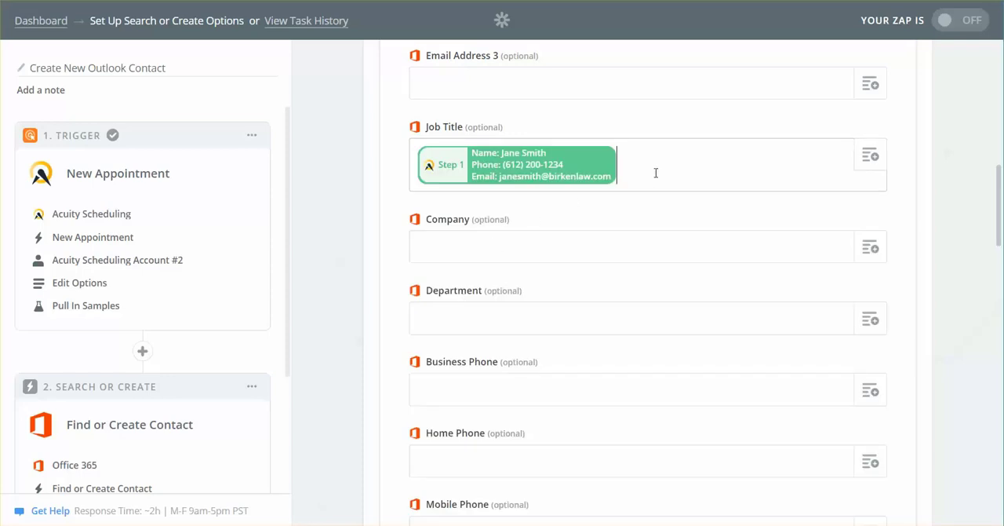
key("BackSpace")
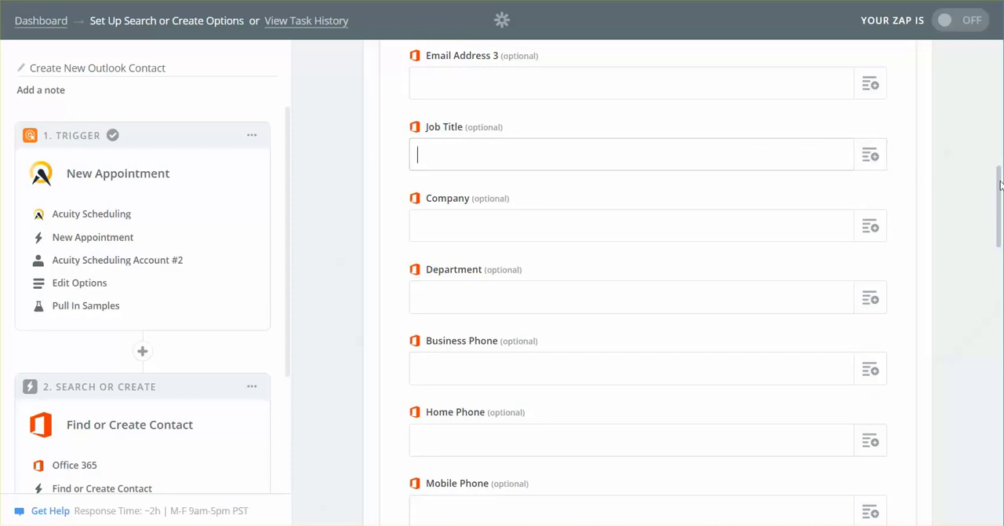
Step: Map the contact's Business Phone field to the New Appointment's Phone Number
left_click_drag(1001, 185, 1002, 204)
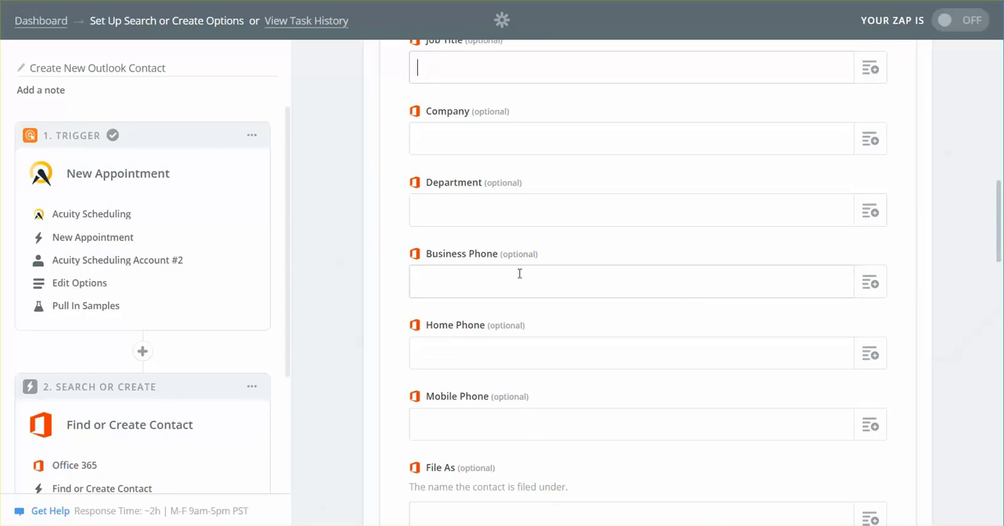
left_click(869, 284)
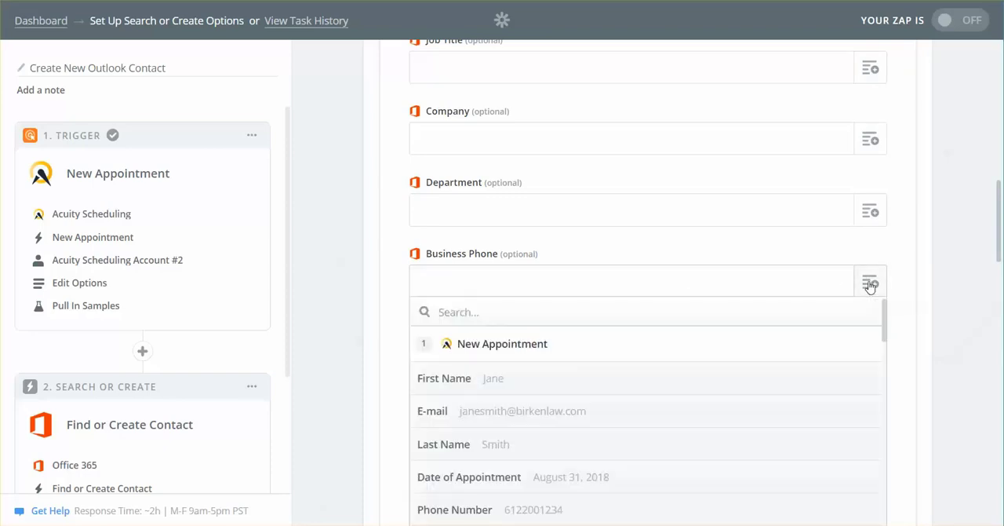
left_click(873, 256)
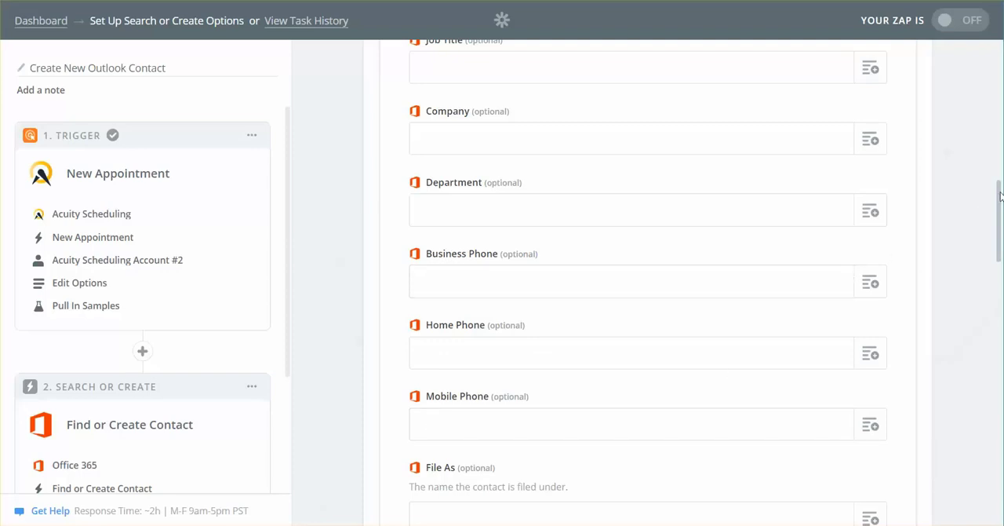
left_click_drag(999, 196, 999, 218)
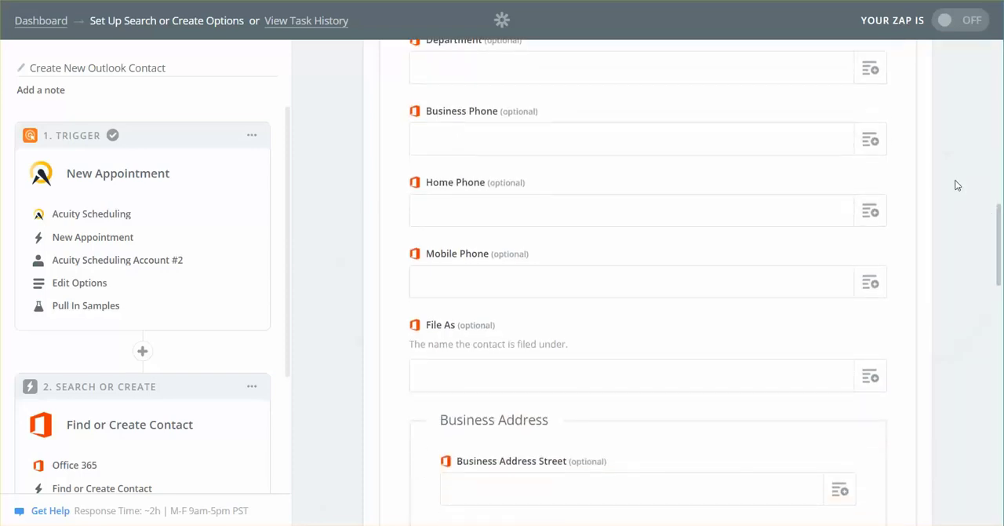
left_click(871, 142)
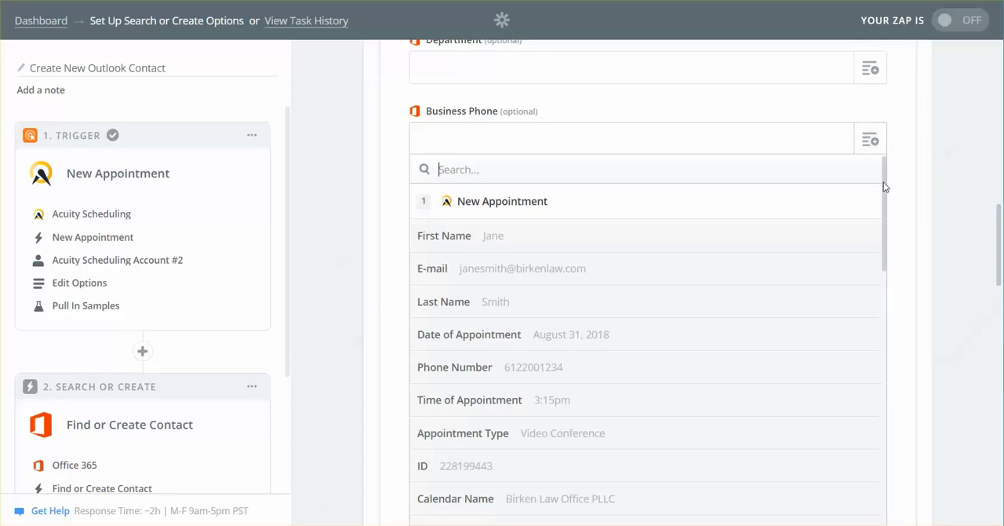
left_click_drag(884, 182, 874, 204)
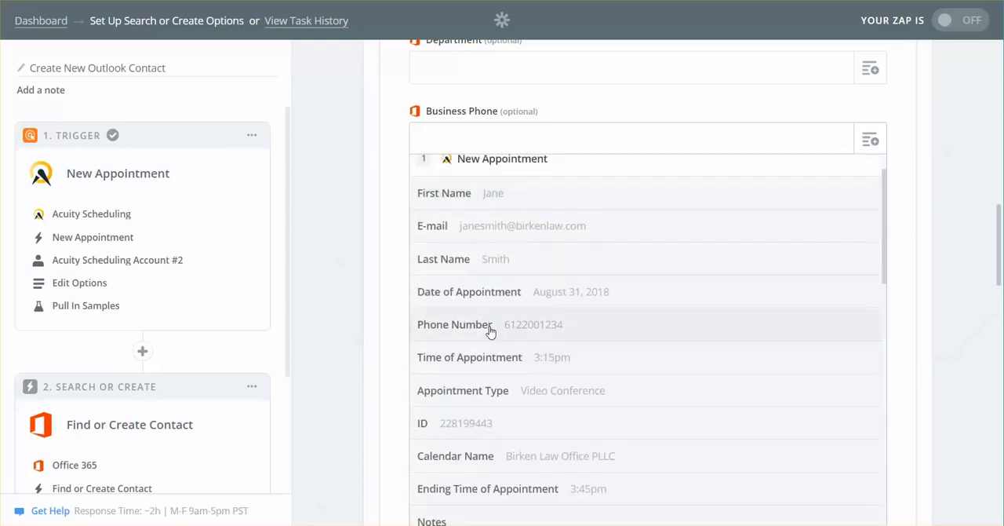
left_click(489, 327)
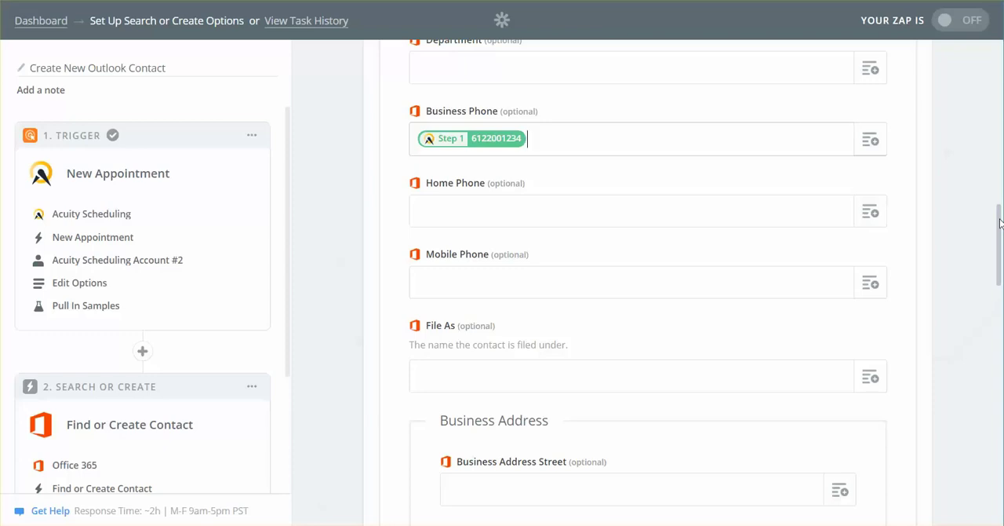
Step: Leave the remaining phone and address fields blank and save the Find or Create Contact options
left_click_drag(999, 223, 998, 254)
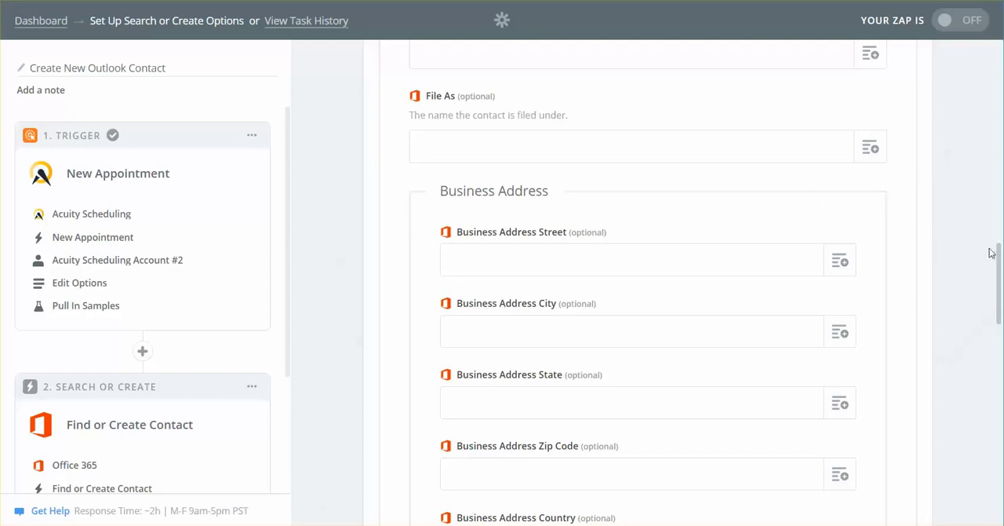
left_click_drag(1000, 253, 1001, 272)
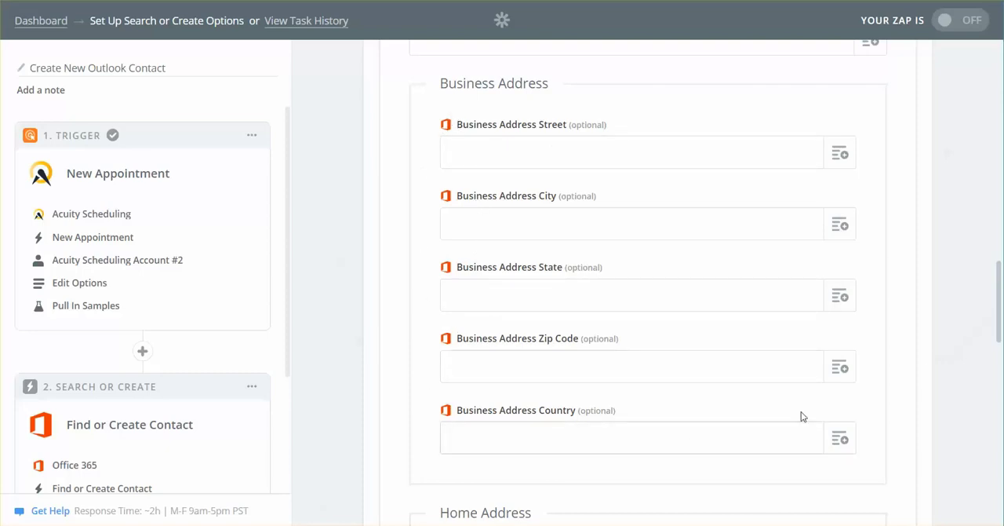
left_click_drag(999, 274, 999, 427)
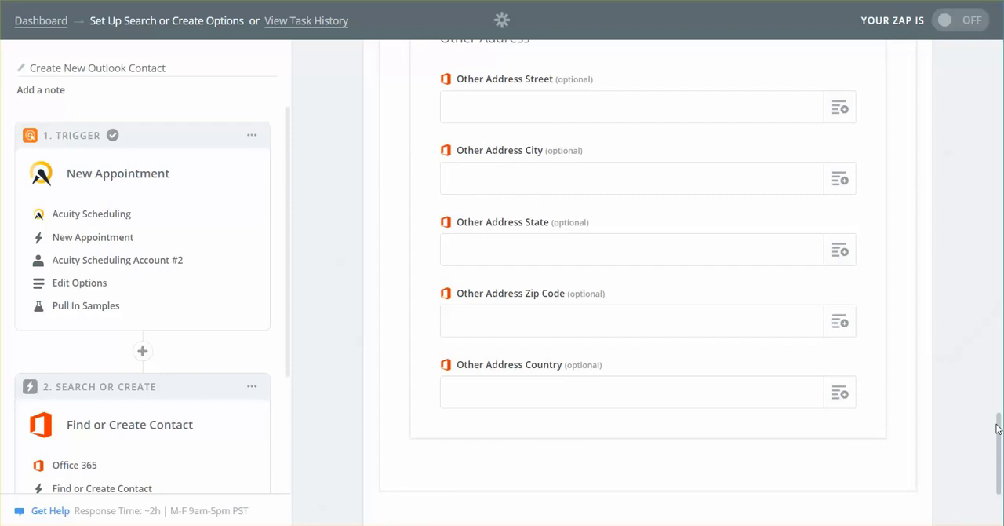
left_click_drag(997, 429, 998, 459)
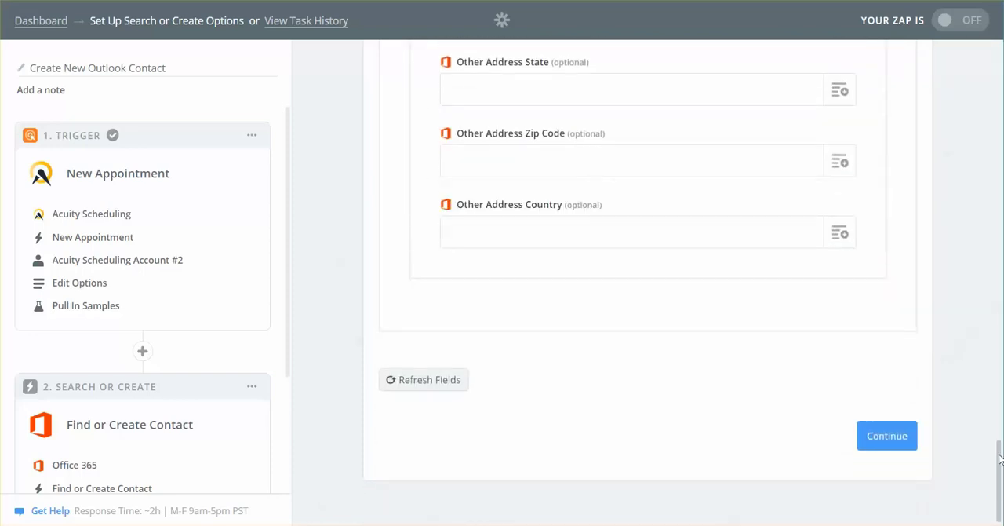
left_click(885, 440)
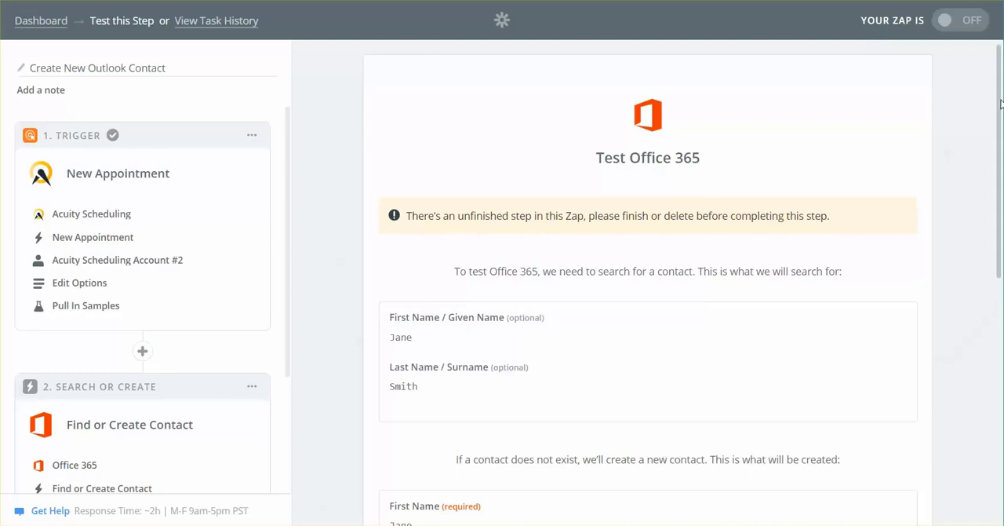
Step: Review the sample contact data and run the test of the Office 365 Find or Create Contact step
left_click_drag(999, 96, 997, 355)
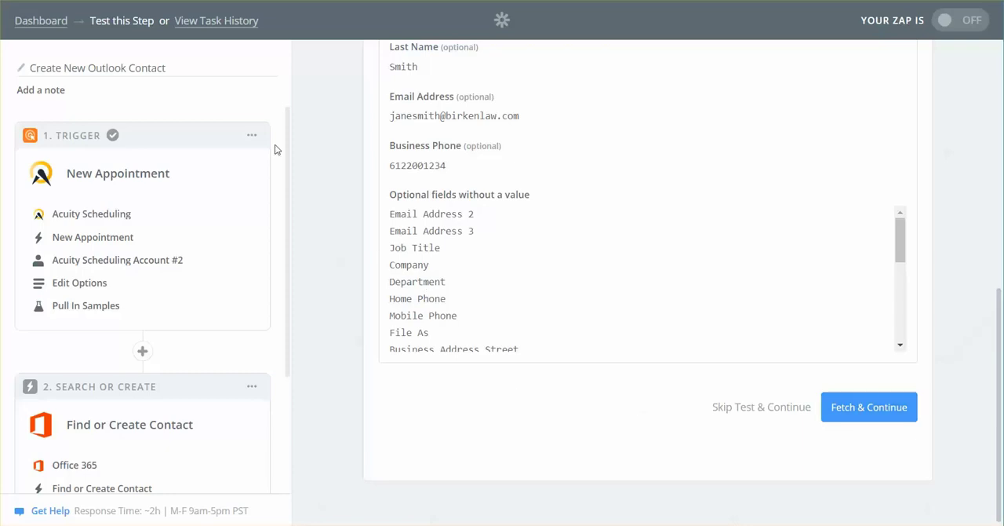
left_click_drag(286, 126, 292, 246)
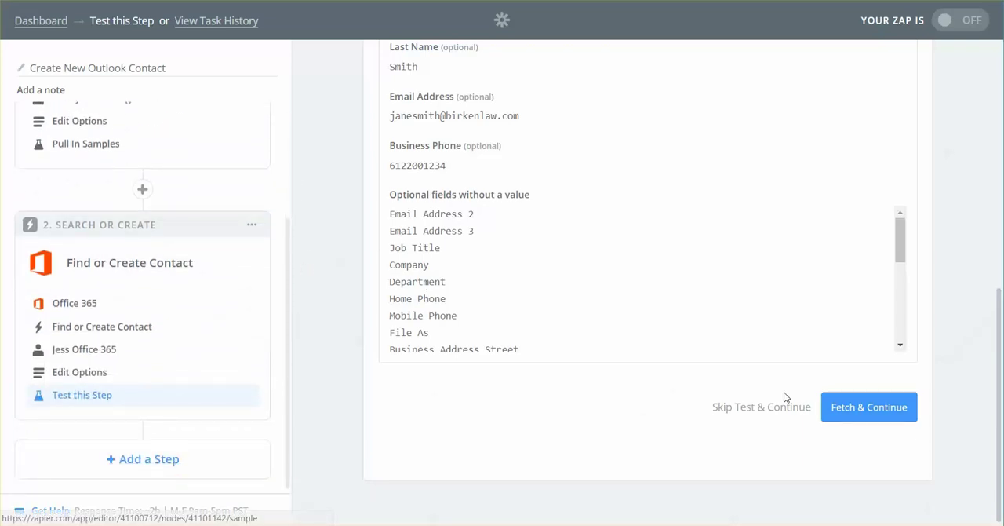
left_click(888, 409)
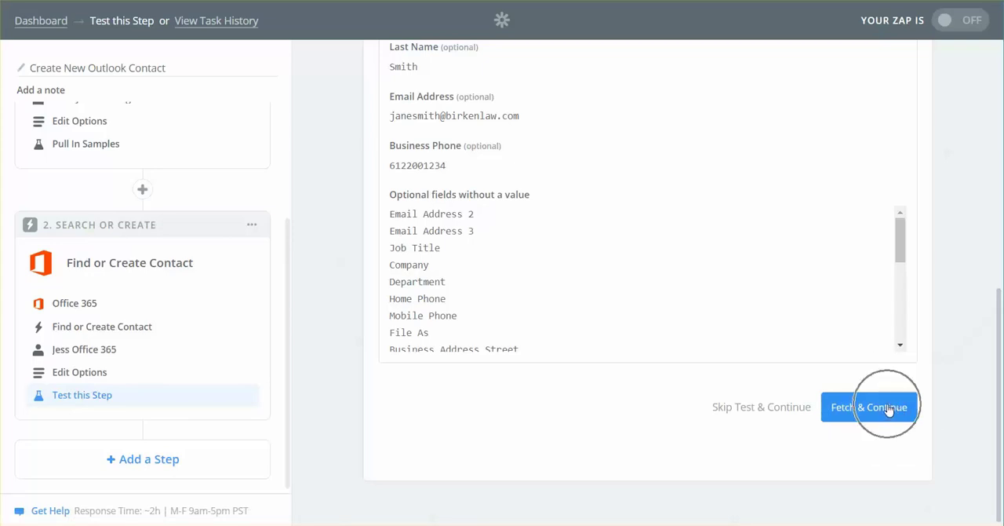
left_click(890, 409)
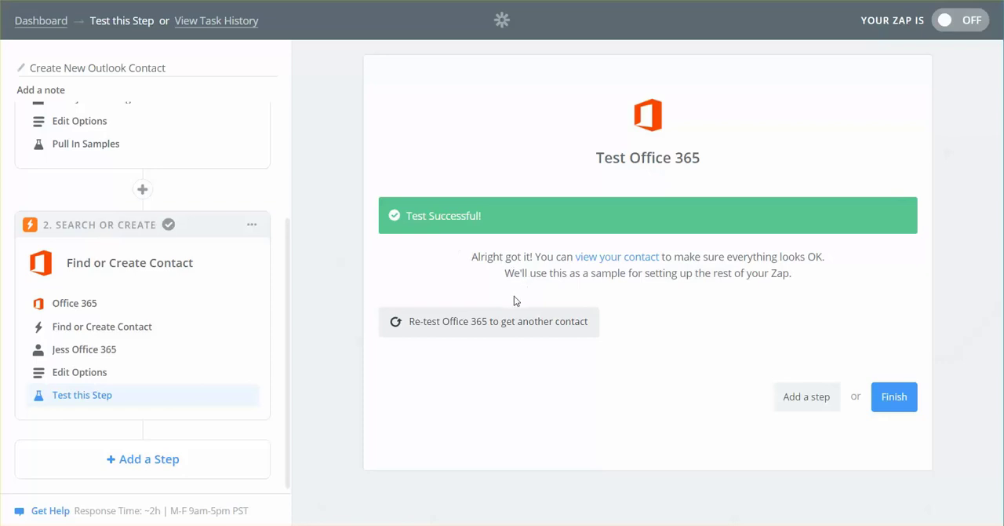
Step: View the contact returned by the Office 365 test and check its name, phone and email fields
left_click(617, 257)
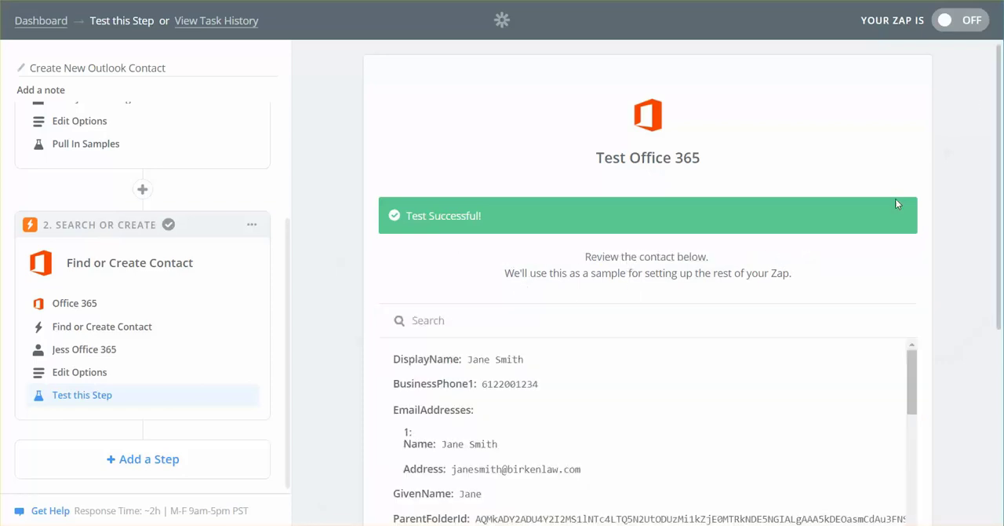
left_click_drag(999, 79, 999, 196)
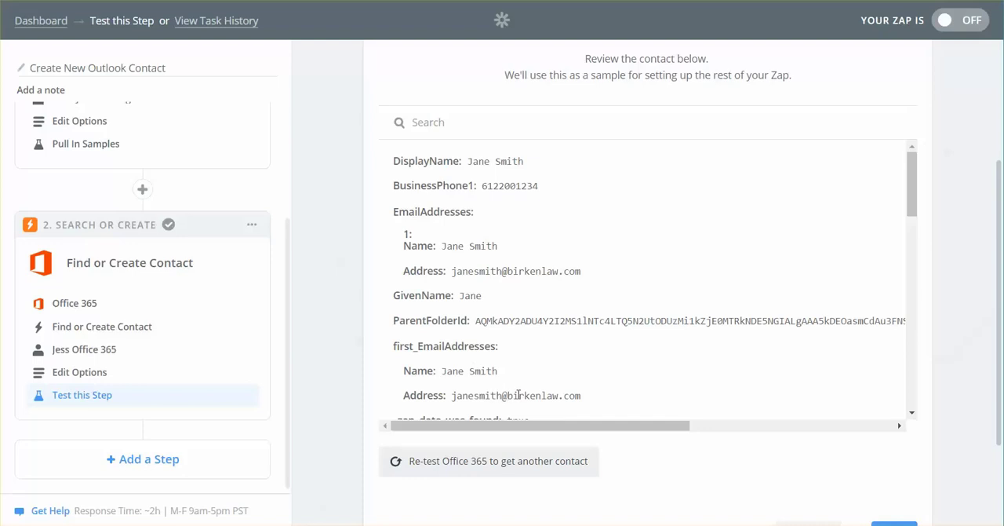
mouse_move(915, 165)
left_mouse_down()
mouse_move(917, 203)
mouse_move(914, 167)
left_mouse_up()
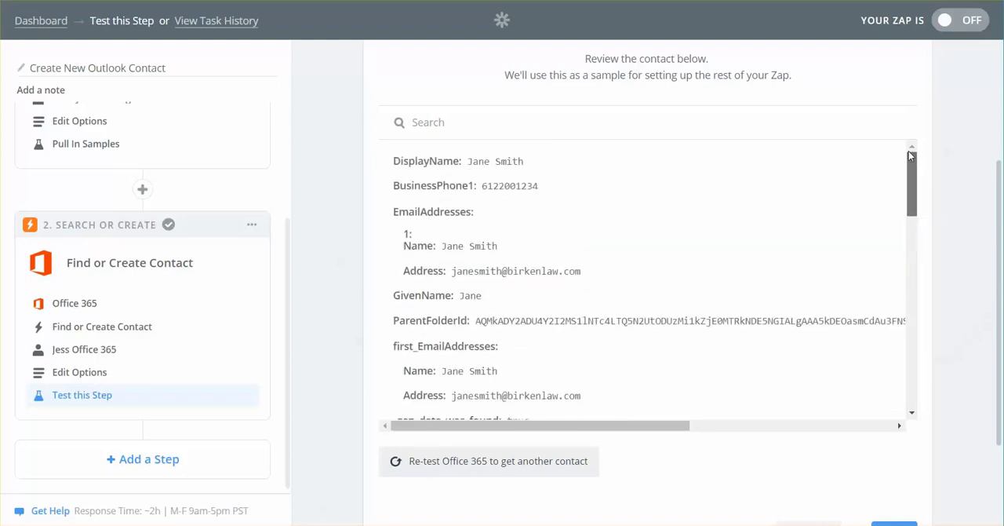
Step: Finish the Zap setup and turn the Zap on
left_click_drag(1001, 186, 1002, 243)
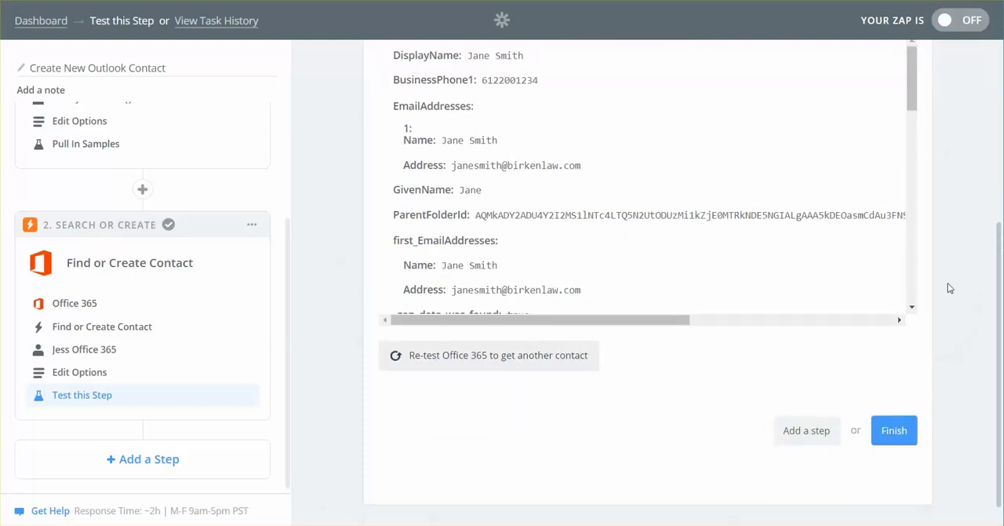
left_click(895, 432)
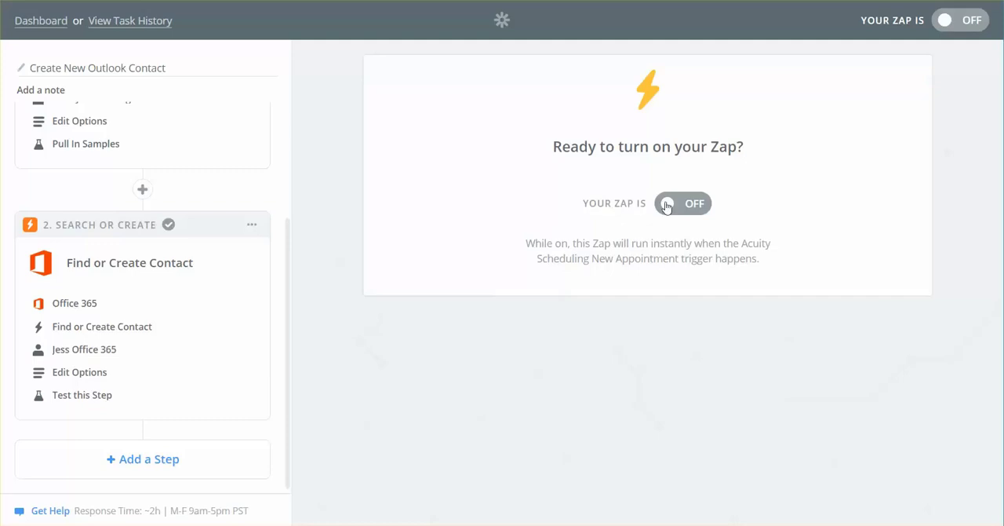
left_click(693, 204)
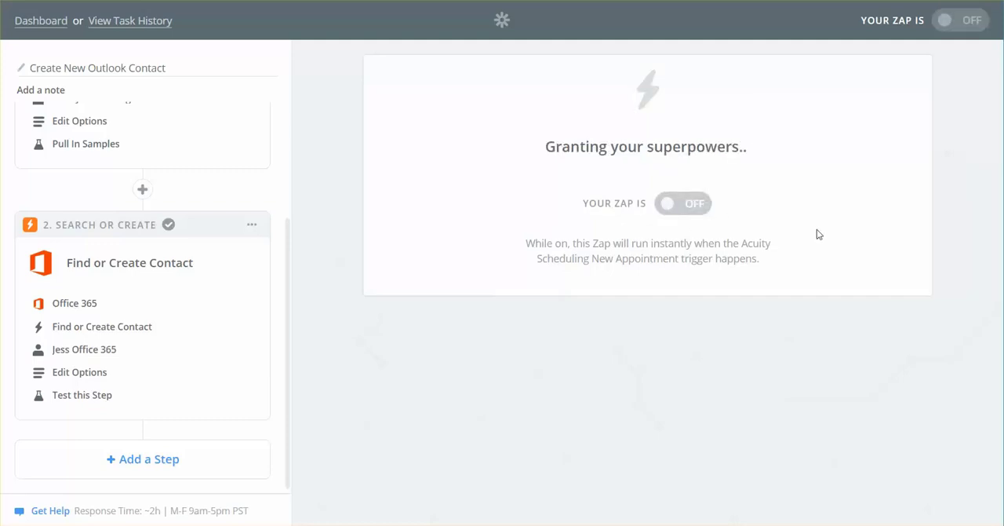